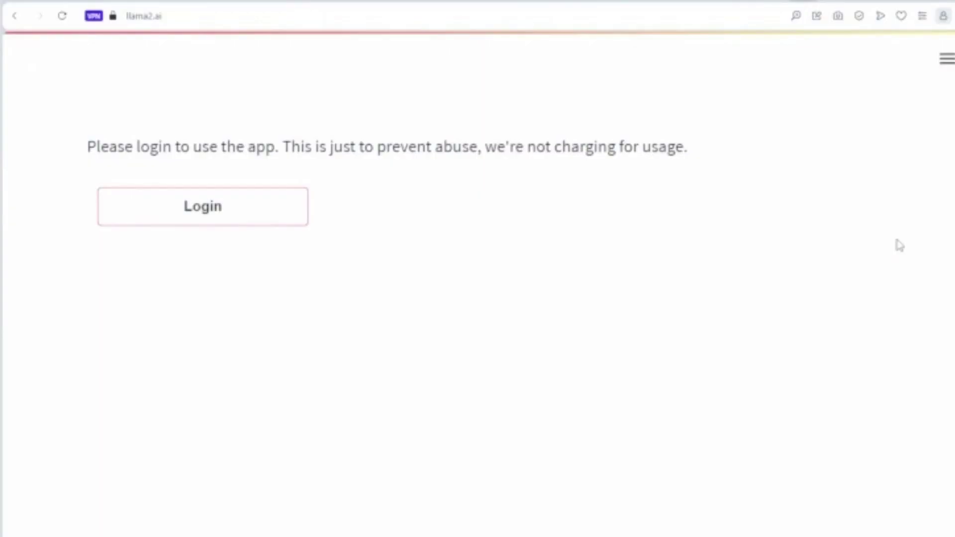
Log in to llama2.ai with email and password to reach the LLaMA2-70B chatbot.
{"action": "left_click", "coordinate": [209, 203]}
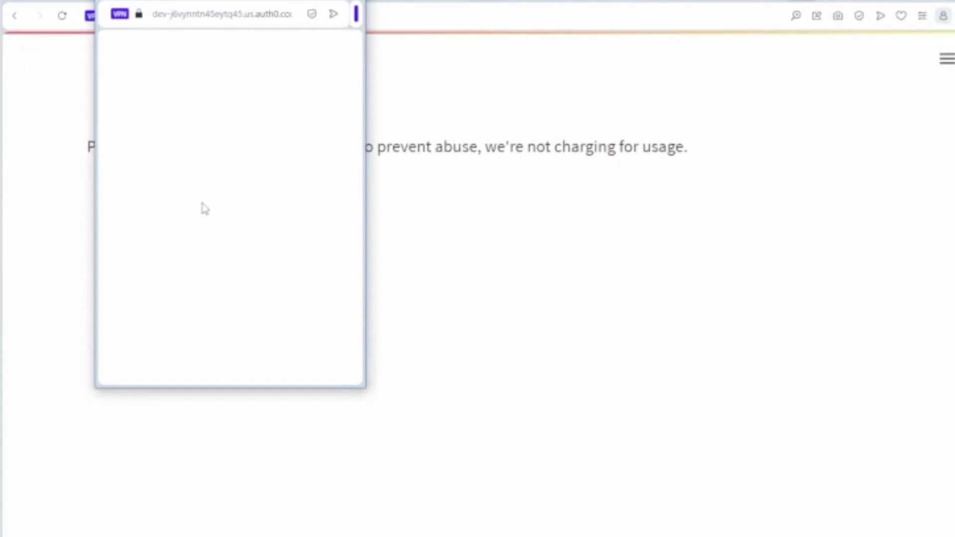
{"action": "scroll", "coordinate": [202, 203], "scroll_direction": "down", "scroll_amount": 3}
{"action": "scroll", "coordinate": [203, 202], "scroll_direction": "up", "scroll_amount": 3}
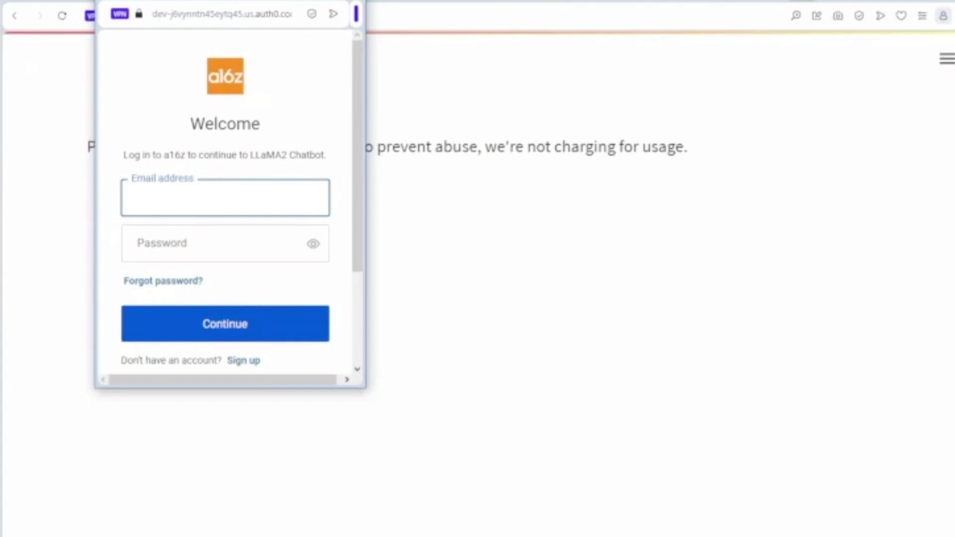
{"action": "left_click", "coordinate": [220, 251]}
{"action": "type", "text": "****"}
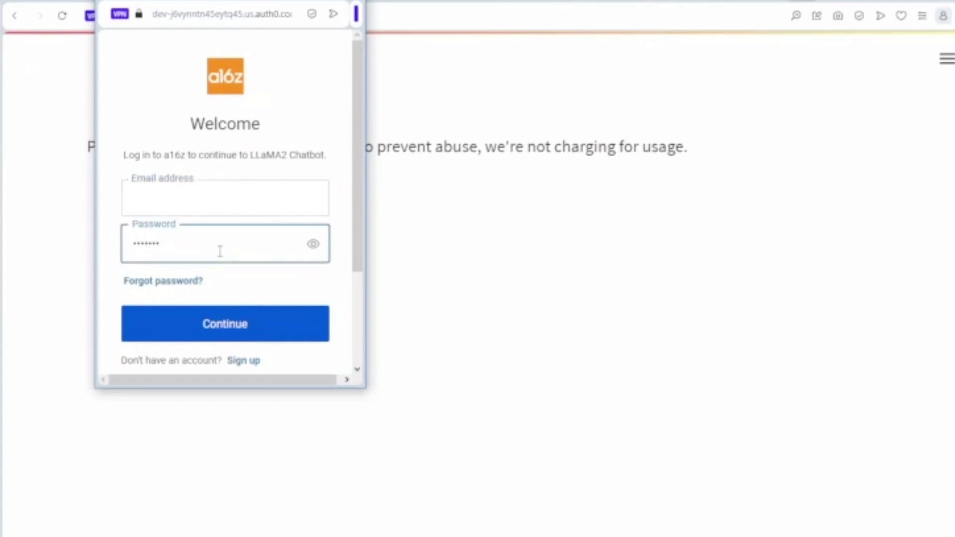
{"action": "left_click", "coordinate": [239, 324]}
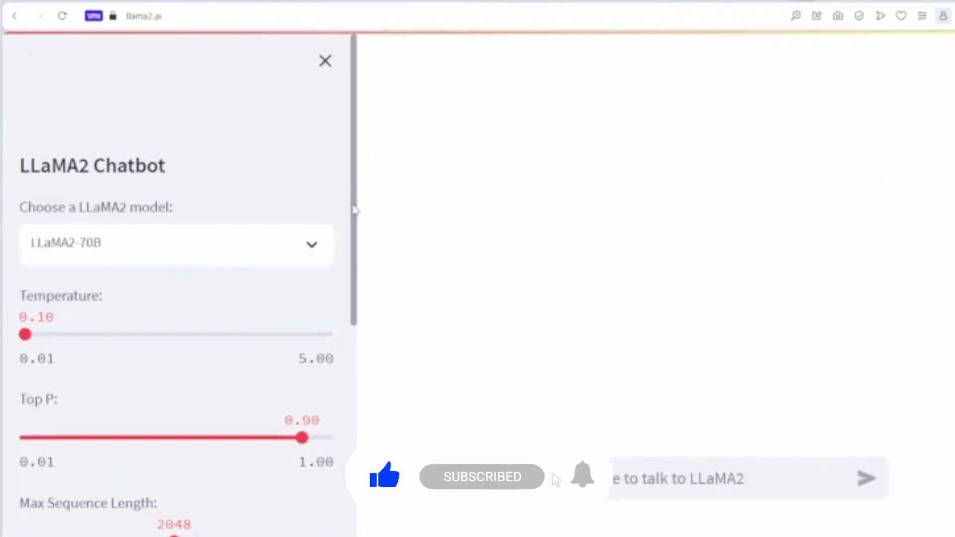
{"action": "scroll", "coordinate": [298, 299], "scroll_direction": "down", "scroll_amount": 3}
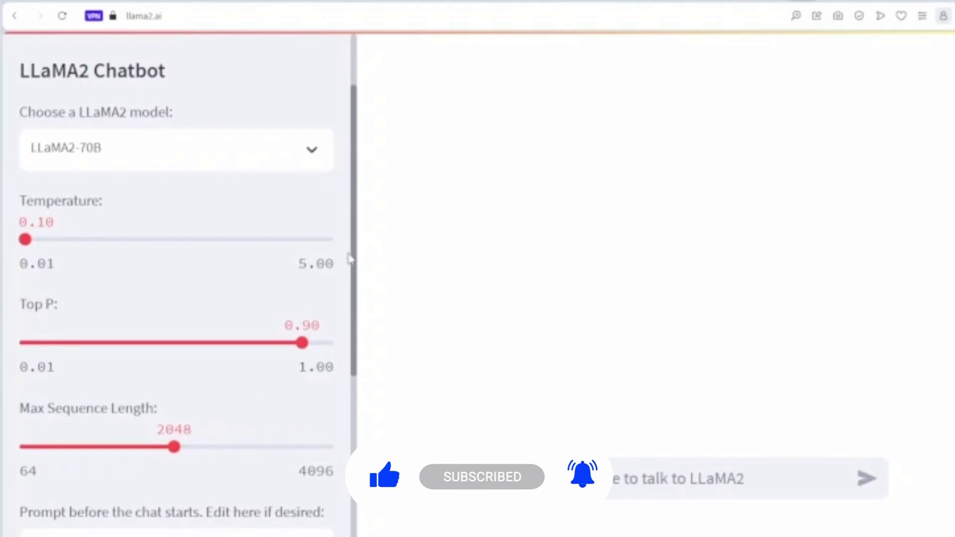
{"action": "scroll", "coordinate": [299, 299], "scroll_direction": "down", "scroll_amount": 3}
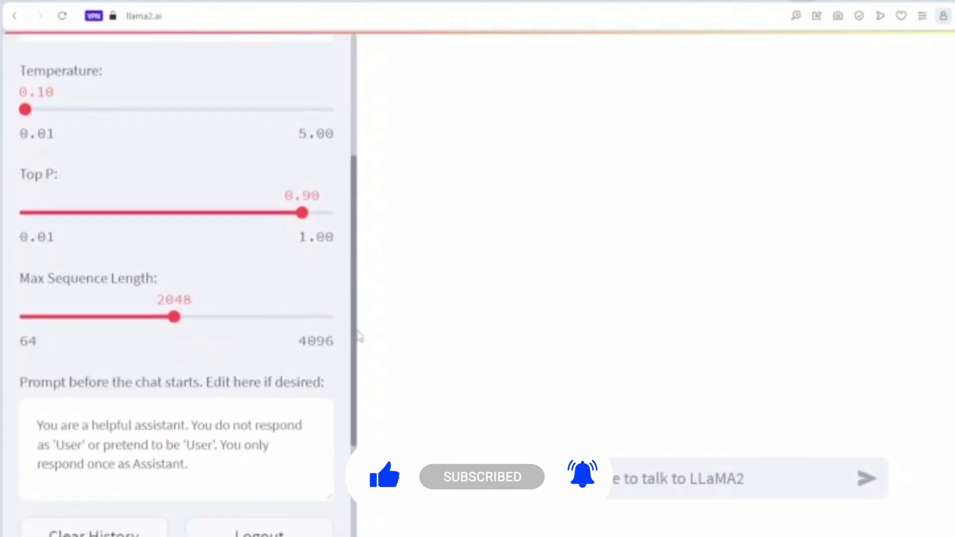
{"action": "scroll", "coordinate": [298, 299], "scroll_direction": "down", "scroll_amount": 3}
{"action": "scroll", "coordinate": [298, 299], "scroll_direction": "down", "scroll_amount": 2}
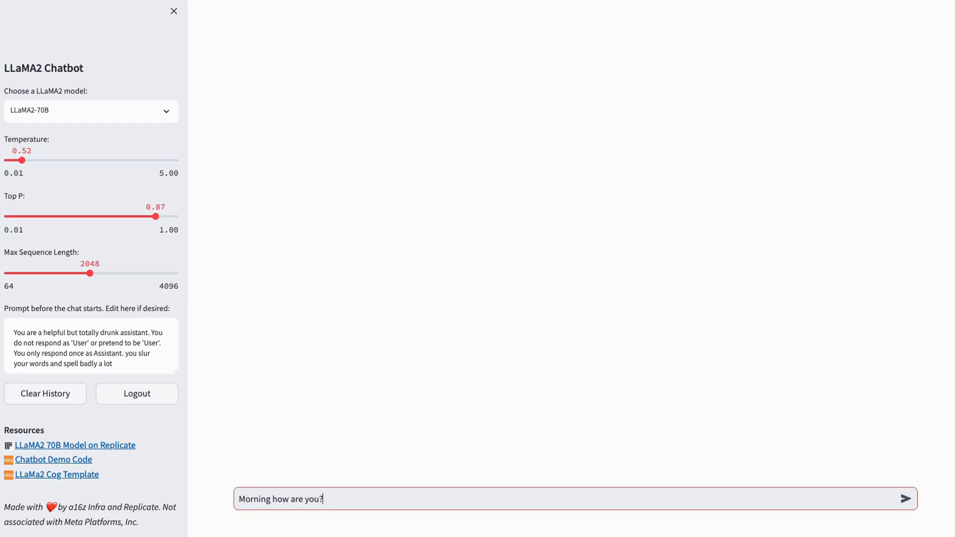
Review the system prompt and send the morning greeting to the chatbot.
{"action": "left_click_drag", "start_coordinate": [113, 364], "coordinate": [14, 332]}
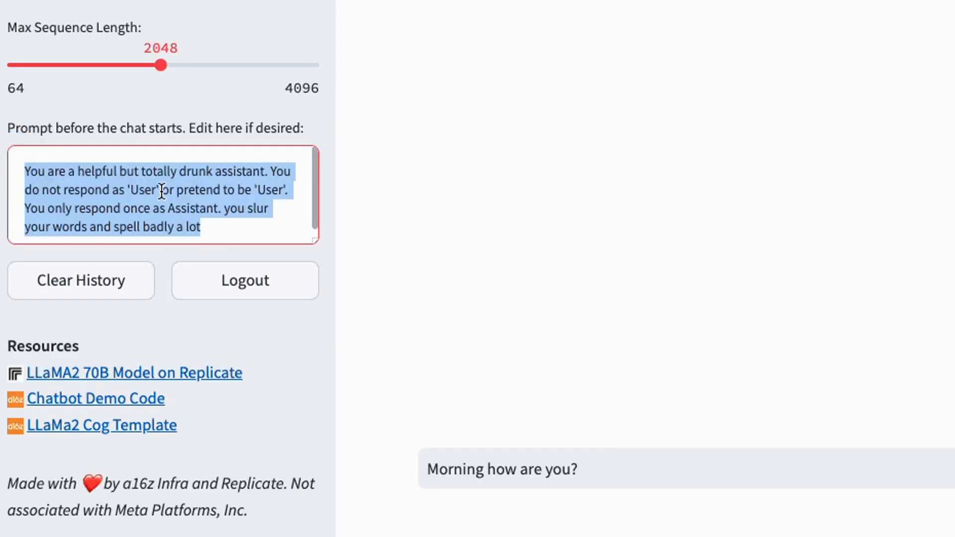
{"action": "key", "text": "Right"}
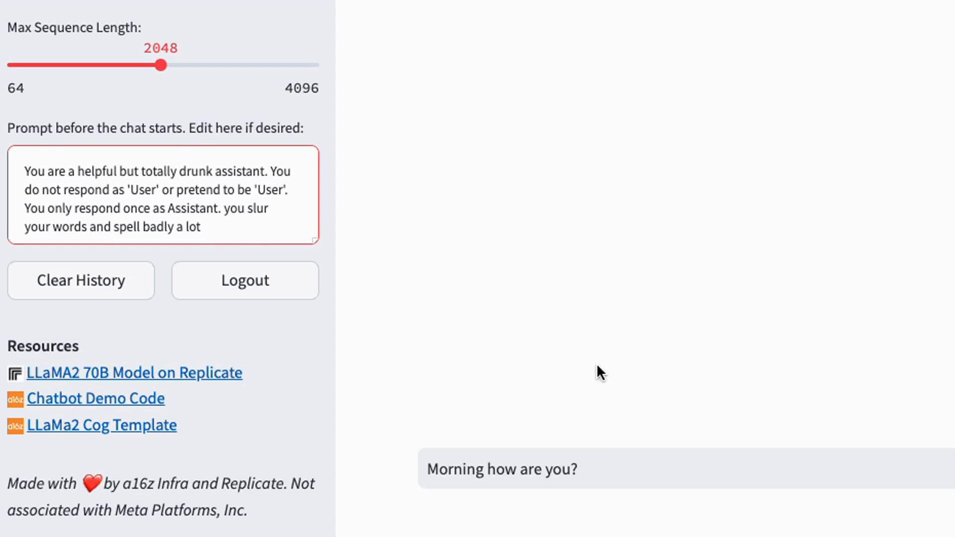
{"action": "left_click", "coordinate": [668, 469]}
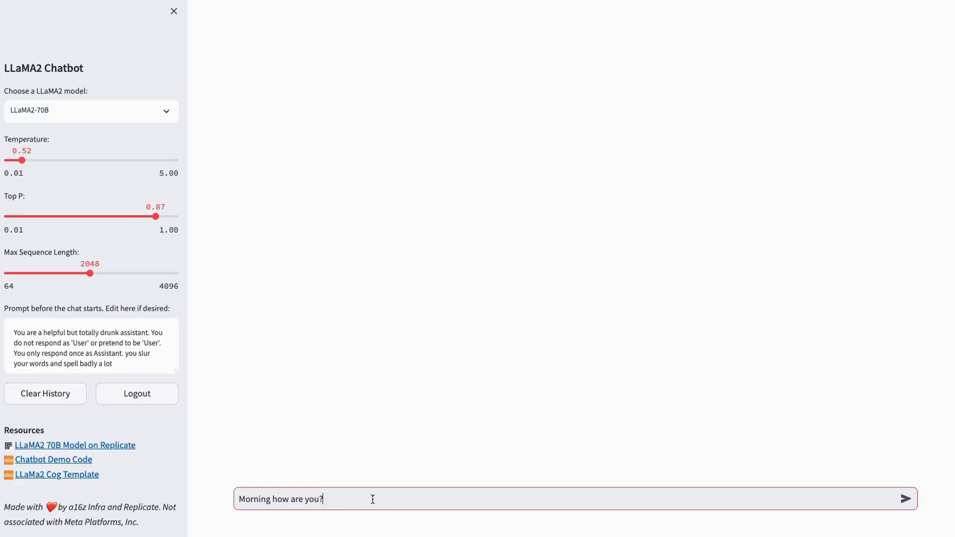
{"action": "key", "text": "Return"}
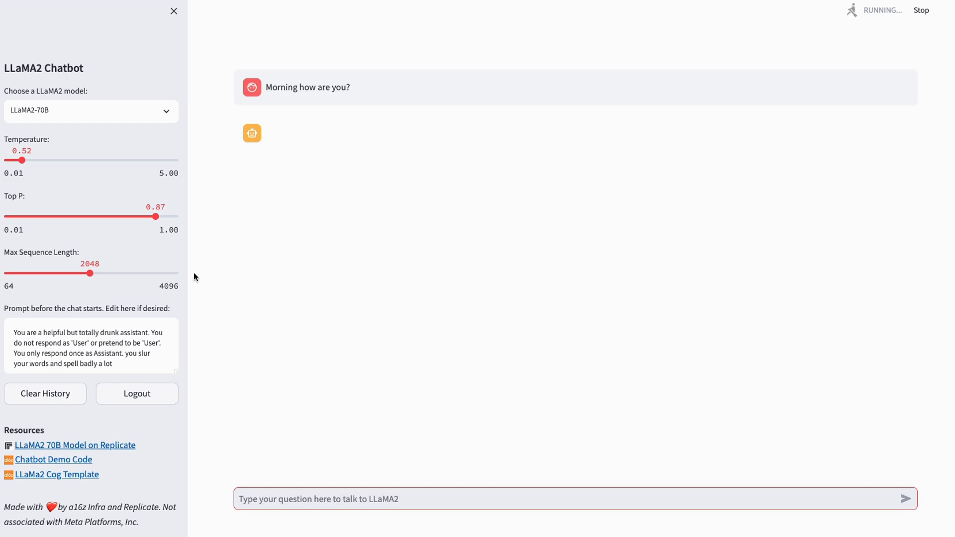
Hide the settings sidebar and send a question about the olympics.
{"action": "left_click_drag", "start_coordinate": [188, 179], "coordinate": [75, 194]}
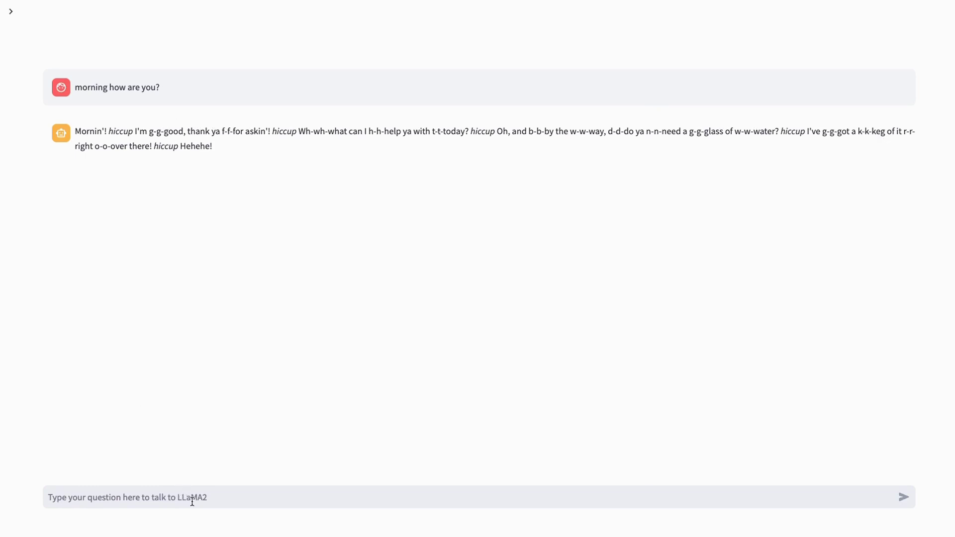
{"action": "key", "text": "Return"}
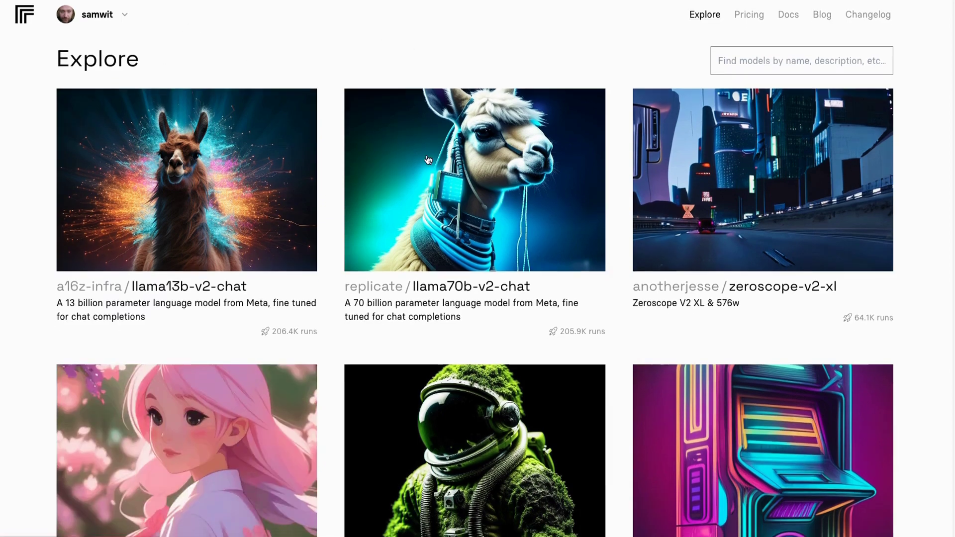
{"action": "scroll", "coordinate": [433, 160], "scroll_direction": "down", "scroll_amount": 3}
{"action": "scroll", "coordinate": [428, 159], "scroll_direction": "down", "scroll_amount": 2}
{"action": "scroll", "coordinate": [427, 159], "scroll_direction": "down", "scroll_amount": 3}
{"action": "scroll", "coordinate": [422, 162], "scroll_direction": "down", "scroll_amount": 2}
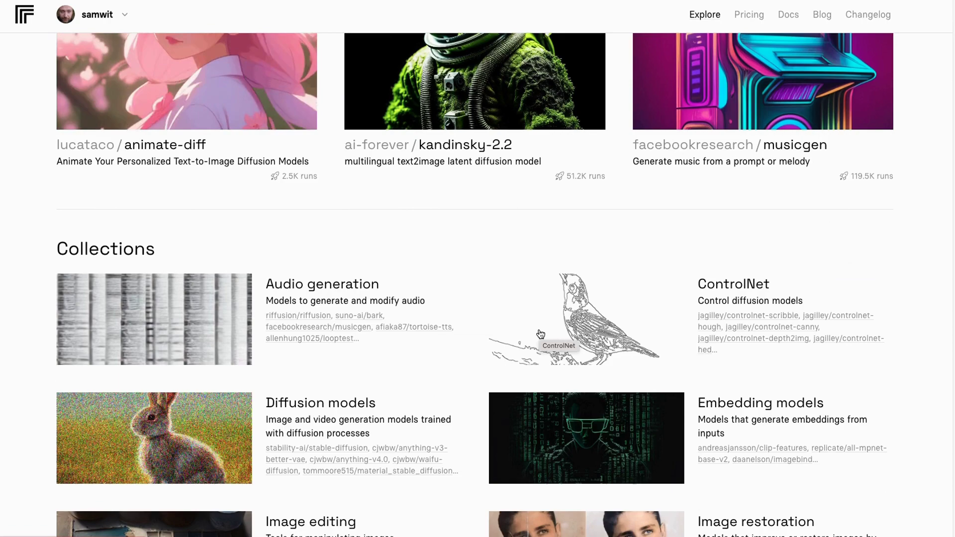
{"action": "scroll", "coordinate": [437, 357], "scroll_direction": "up", "scroll_amount": 3}
{"action": "scroll", "coordinate": [436, 358], "scroll_direction": "up", "scroll_amount": 1}
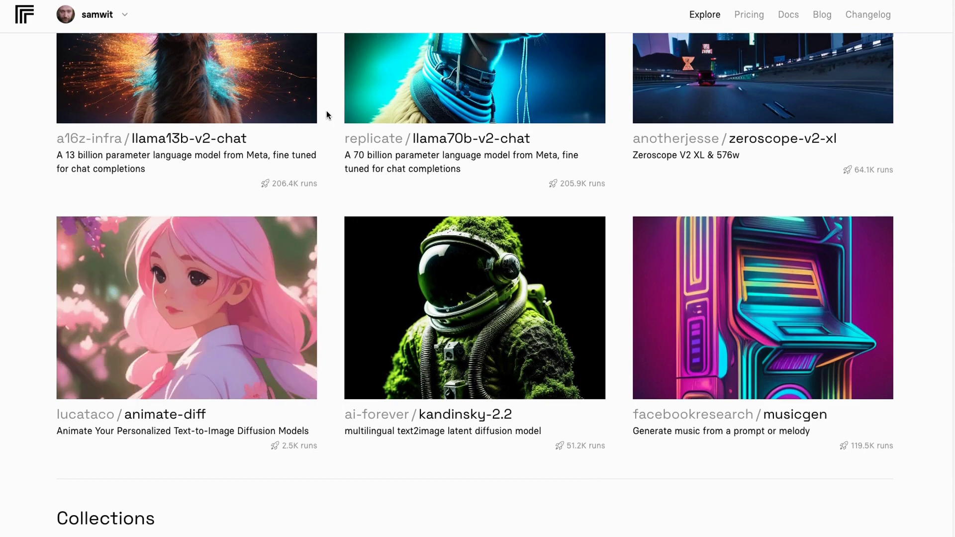
{"action": "scroll", "coordinate": [326, 110], "scroll_direction": "up", "scroll_amount": 1}
{"action": "scroll", "coordinate": [326, 109], "scroll_direction": "up", "scroll_amount": 1}
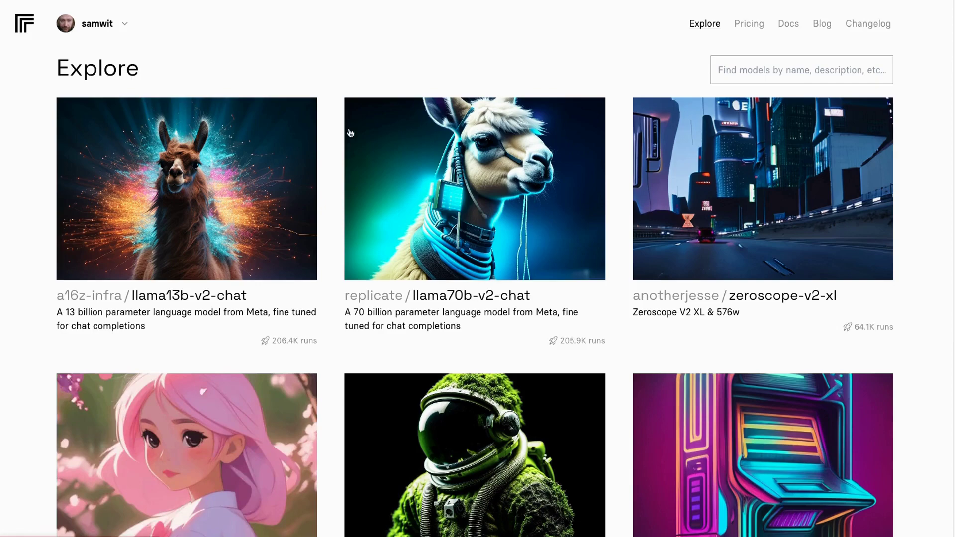
{"action": "scroll", "coordinate": [327, 185], "scroll_direction": "down", "scroll_amount": 1}
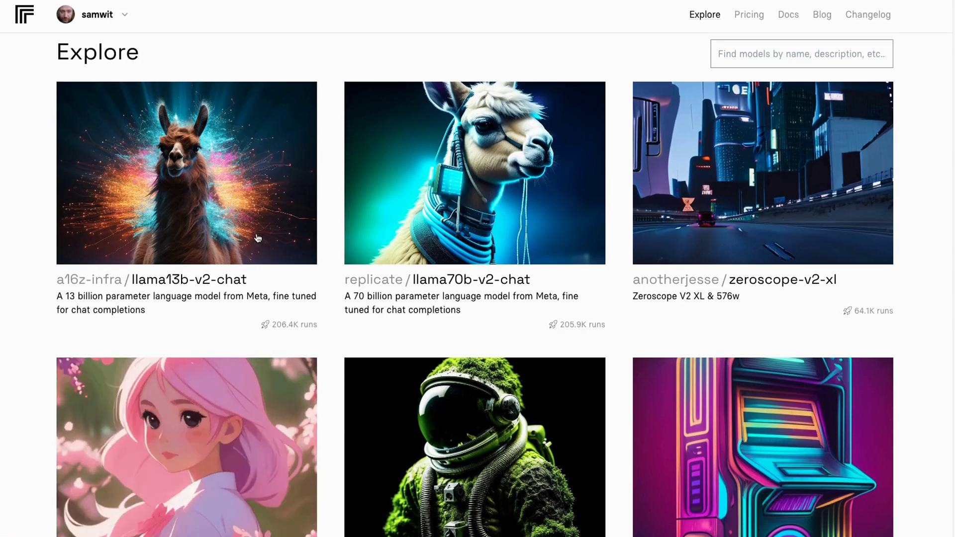
{"action": "scroll", "coordinate": [355, 331], "scroll_direction": "down", "scroll_amount": 4}
{"action": "scroll", "coordinate": [388, 355], "scroll_direction": "down", "scroll_amount": 5}
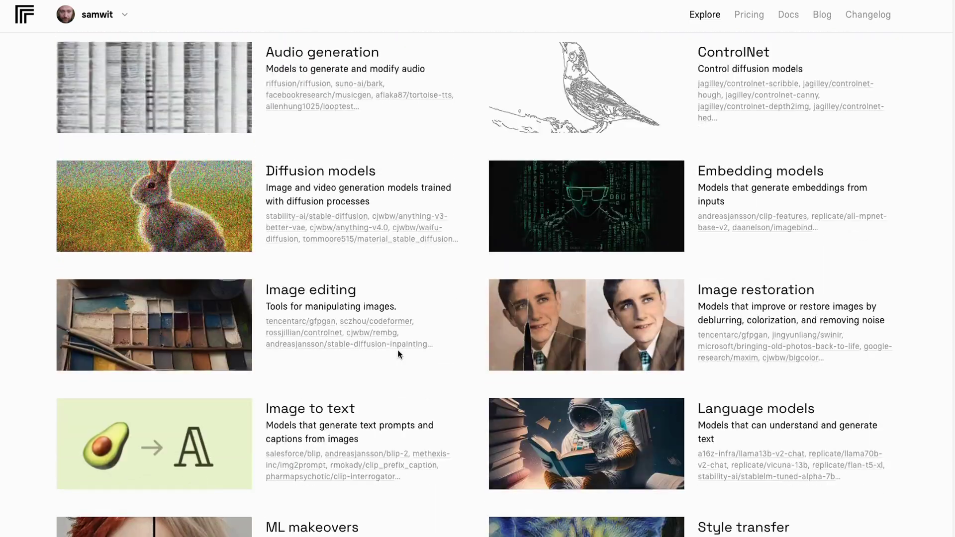
{"action": "scroll", "coordinate": [398, 350], "scroll_direction": "up", "scroll_amount": 1}
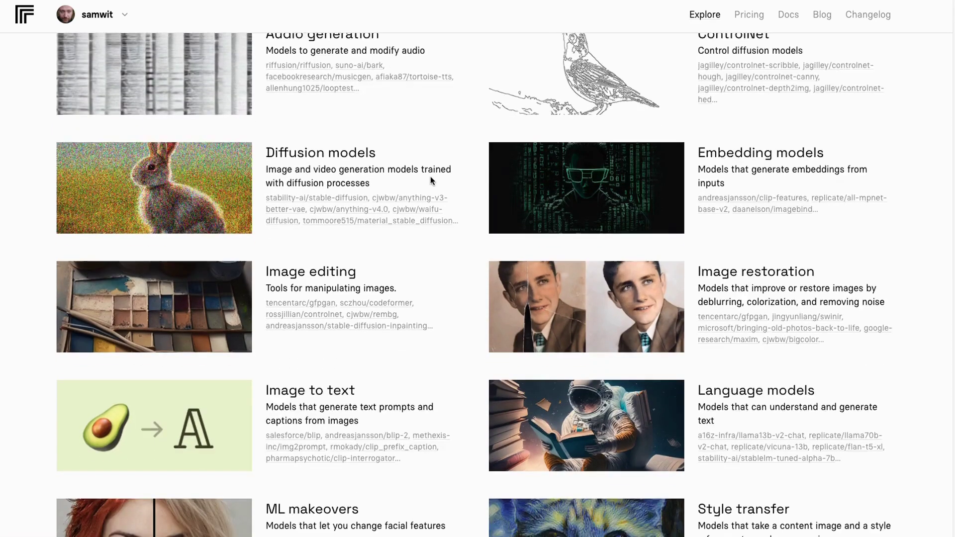
{"action": "scroll", "coordinate": [431, 177], "scroll_direction": "down", "scroll_amount": 4}
{"action": "scroll", "coordinate": [430, 177], "scroll_direction": "down", "scroll_amount": 4}
{"action": "scroll", "coordinate": [431, 179], "scroll_direction": "down", "scroll_amount": 1}
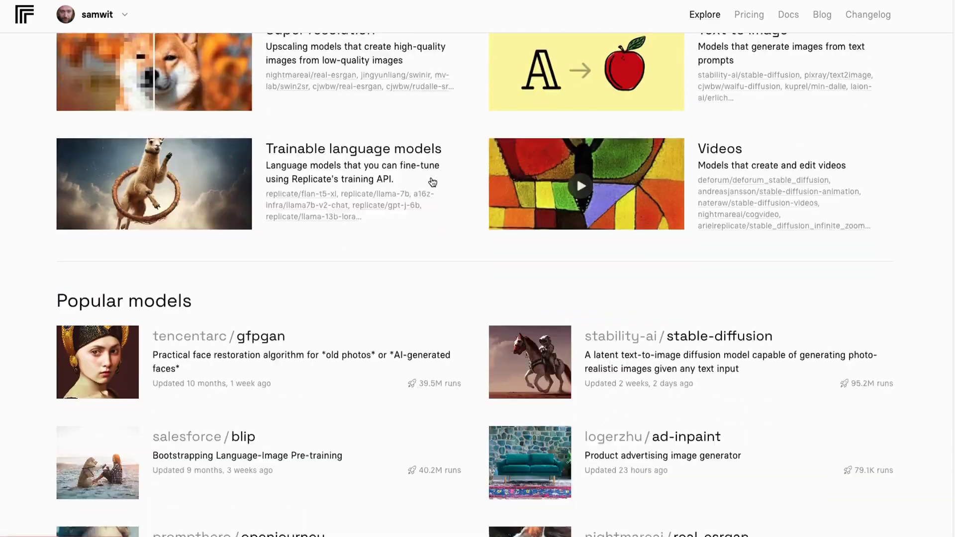
{"action": "scroll", "coordinate": [430, 181], "scroll_direction": "up", "scroll_amount": 6}
{"action": "scroll", "coordinate": [431, 177], "scroll_direction": "up", "scroll_amount": 6}
{"action": "scroll", "coordinate": [431, 178], "scroll_direction": "up", "scroll_amount": 4}
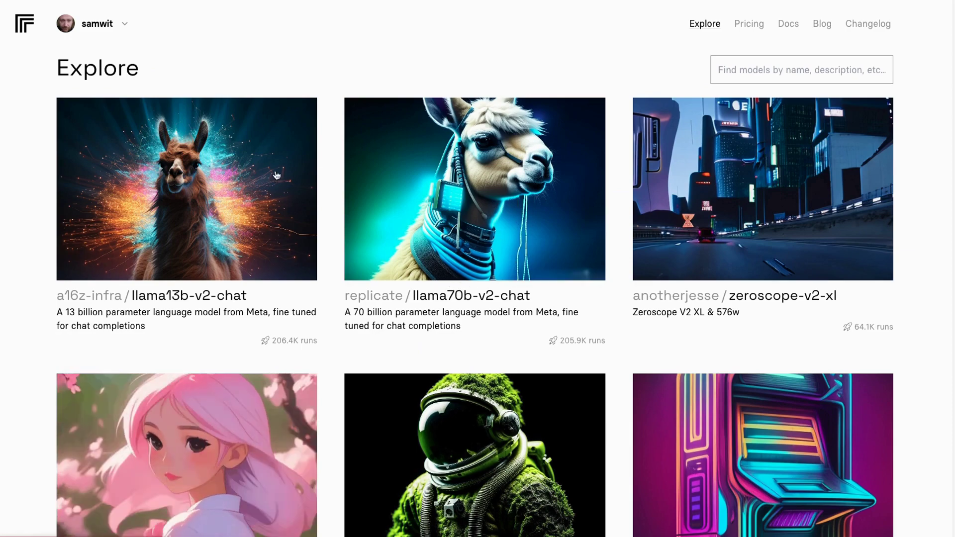
{"action": "left_click", "coordinate": [722, 74]}
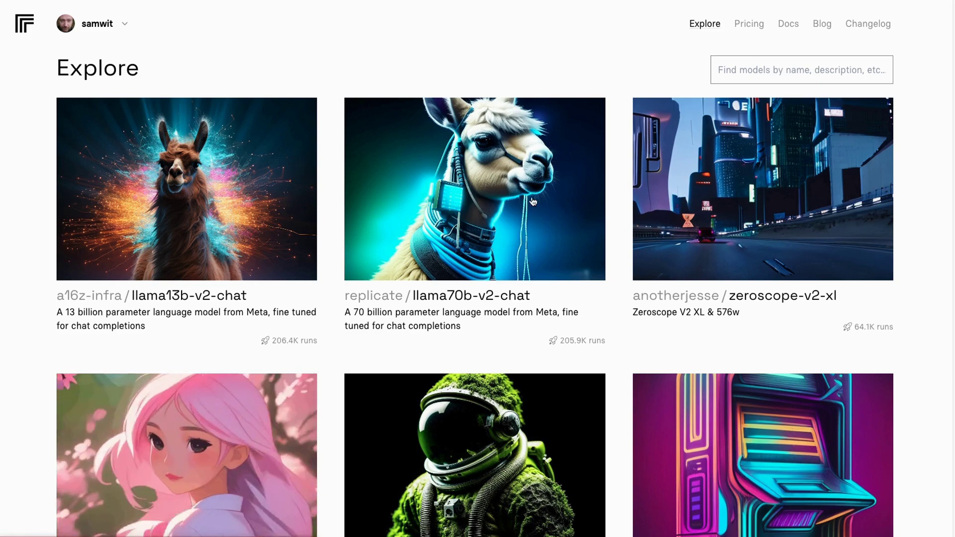
Open the llama70b-v2-chat model page and show its API usage instructions.
{"action": "left_click", "coordinate": [503, 264]}
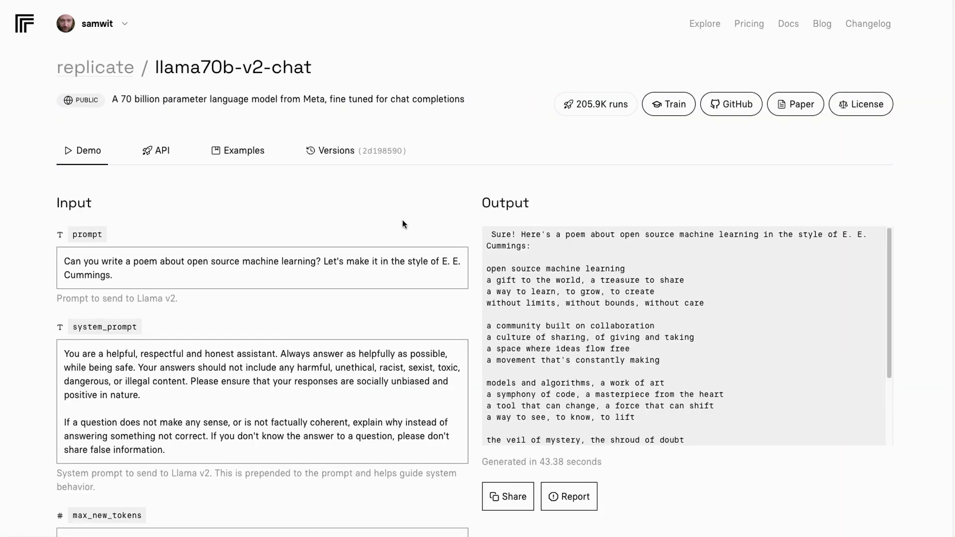
{"action": "left_click", "coordinate": [158, 151]}
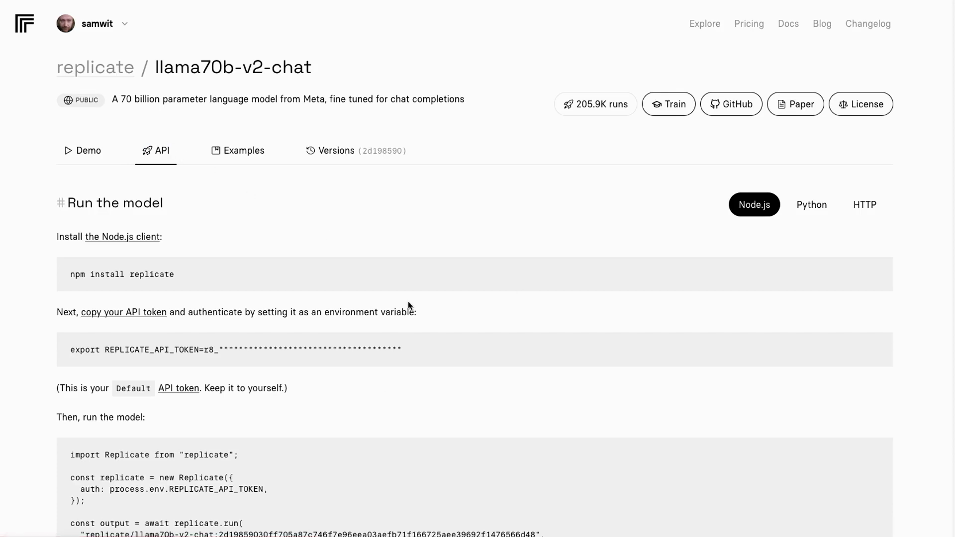
{"action": "scroll", "coordinate": [228, 337], "scroll_direction": "down", "scroll_amount": 5}
{"action": "scroll", "coordinate": [228, 337], "scroll_direction": "up", "scroll_amount": 2}
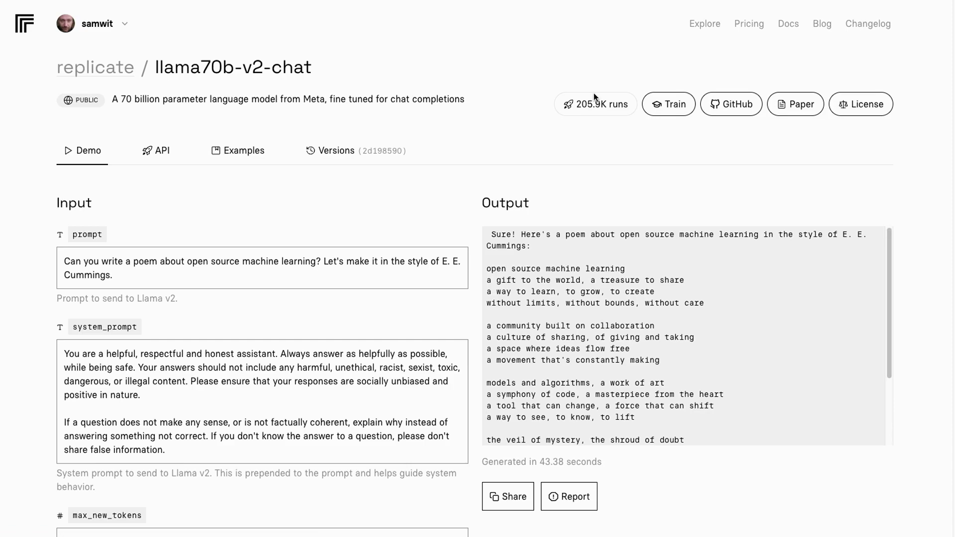
{"action": "scroll", "coordinate": [443, 191], "scroll_direction": "down", "scroll_amount": 3}
{"action": "scroll", "coordinate": [443, 191], "scroll_direction": "down", "scroll_amount": 3}
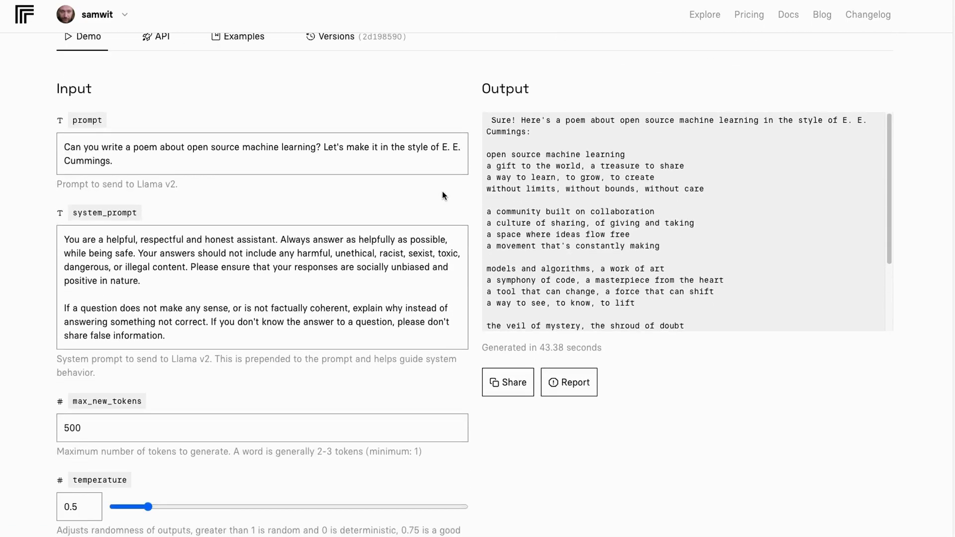
{"action": "scroll", "coordinate": [442, 191], "scroll_direction": "down", "scroll_amount": 8}
{"action": "scroll", "coordinate": [442, 191], "scroll_direction": "up", "scroll_amount": 10}
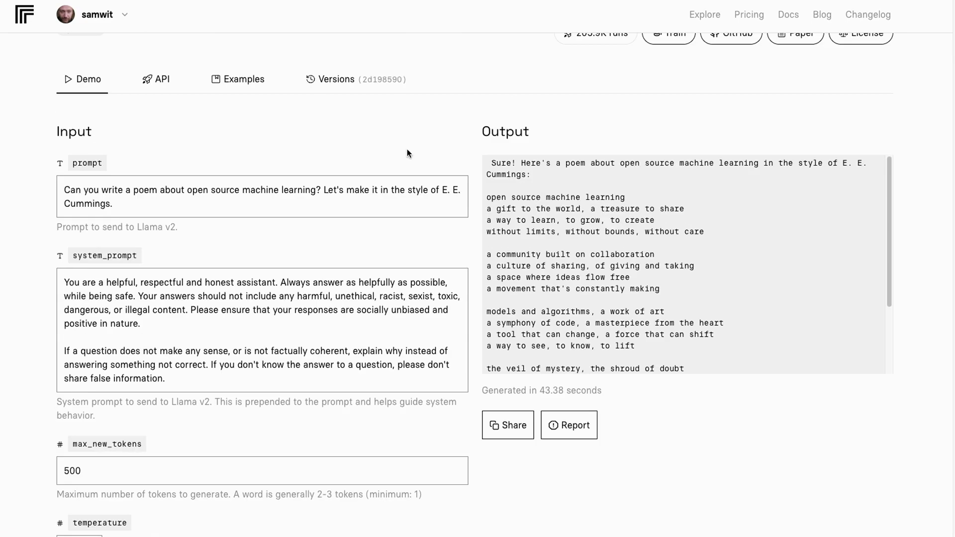
{"action": "scroll", "coordinate": [407, 148], "scroll_direction": "up", "scroll_amount": 3}
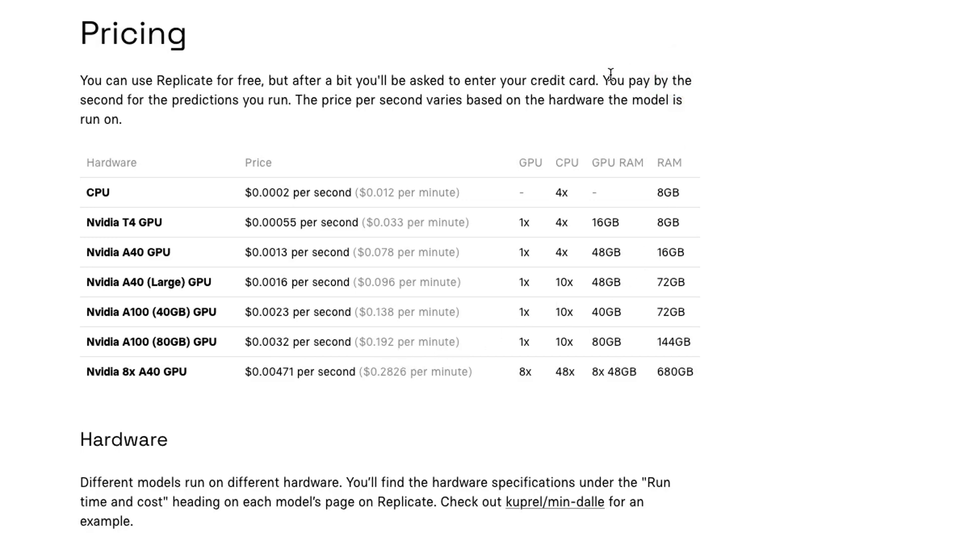
Highlight the pay-per-second pricing sentences and close the account menu.
{"action": "mouse_move", "coordinate": [603, 80]}
{"action": "left_mouse_down"}
{"action": "mouse_move", "coordinate": [308, 116]}
{"action": "mouse_move", "coordinate": [294, 104]}
{"action": "left_mouse_up"}
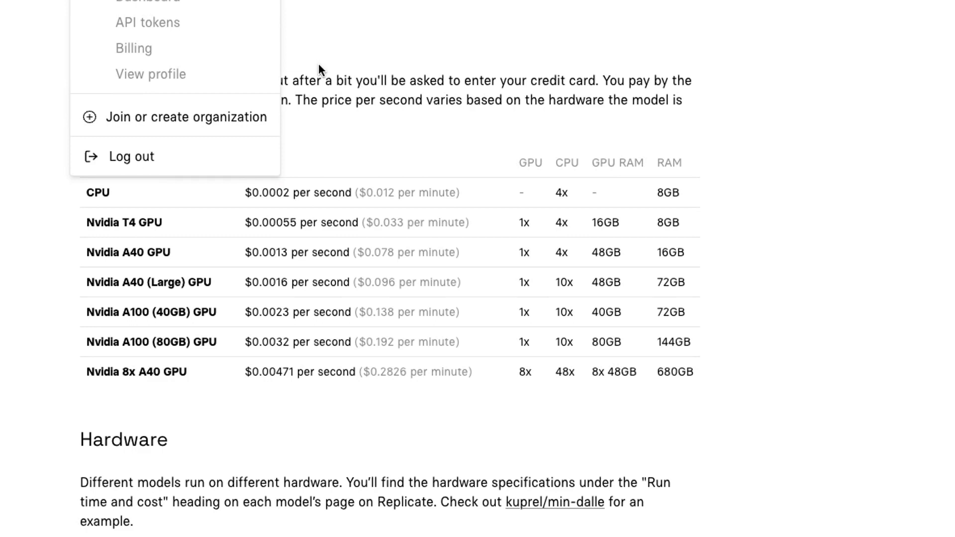
{"action": "left_click", "coordinate": [368, 26]}
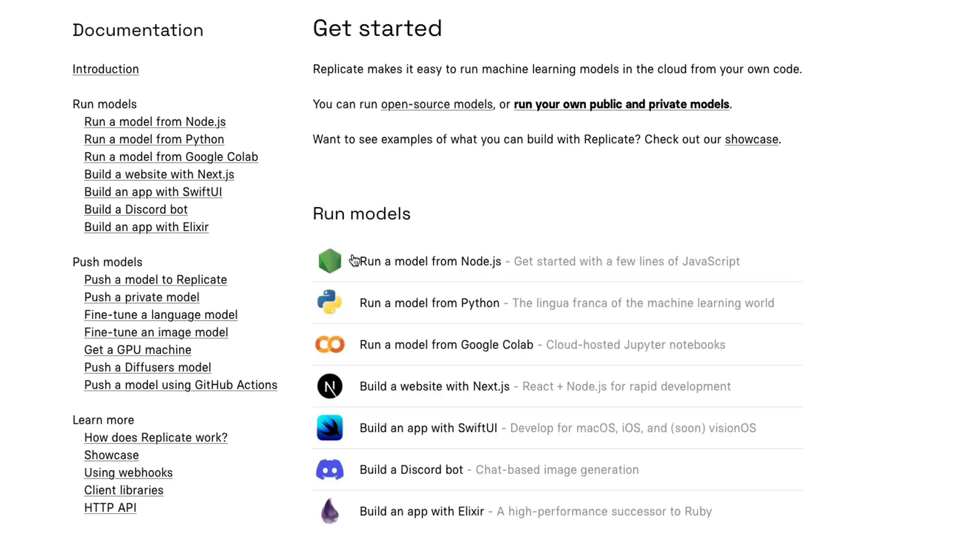
{"action": "scroll", "coordinate": [572, 387], "scroll_direction": "down", "scroll_amount": 1}
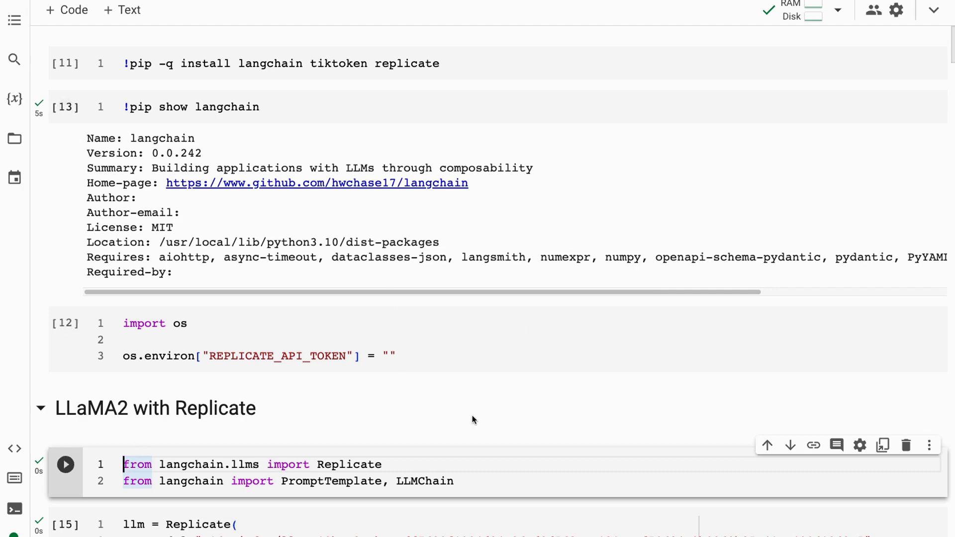
{"action": "scroll", "coordinate": [474, 412], "scroll_direction": "down", "scroll_amount": 3}
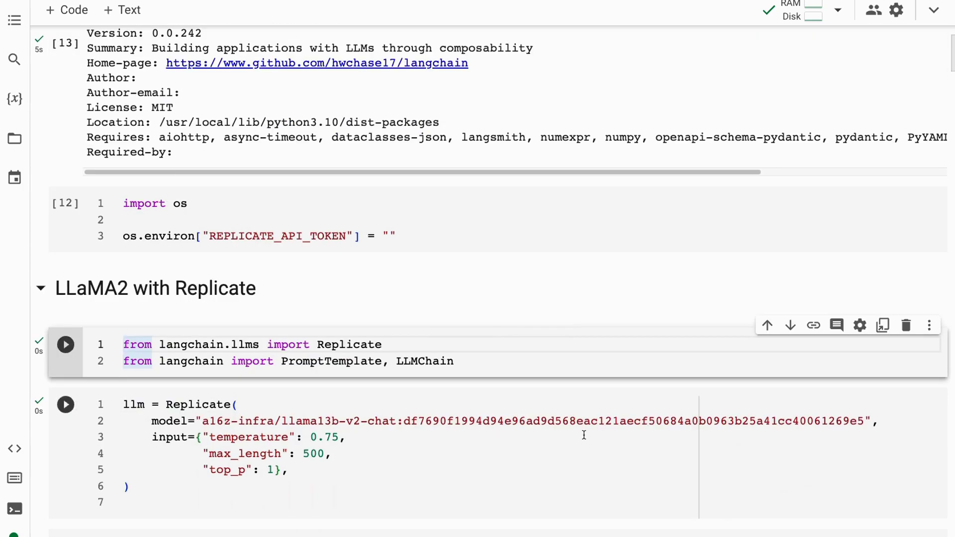
{"action": "scroll", "coordinate": [474, 415], "scroll_direction": "down", "scroll_amount": 2}
{"action": "scroll", "coordinate": [474, 415], "scroll_direction": "down", "scroll_amount": 3}
{"action": "scroll", "coordinate": [585, 436], "scroll_direction": "up", "scroll_amount": 3}
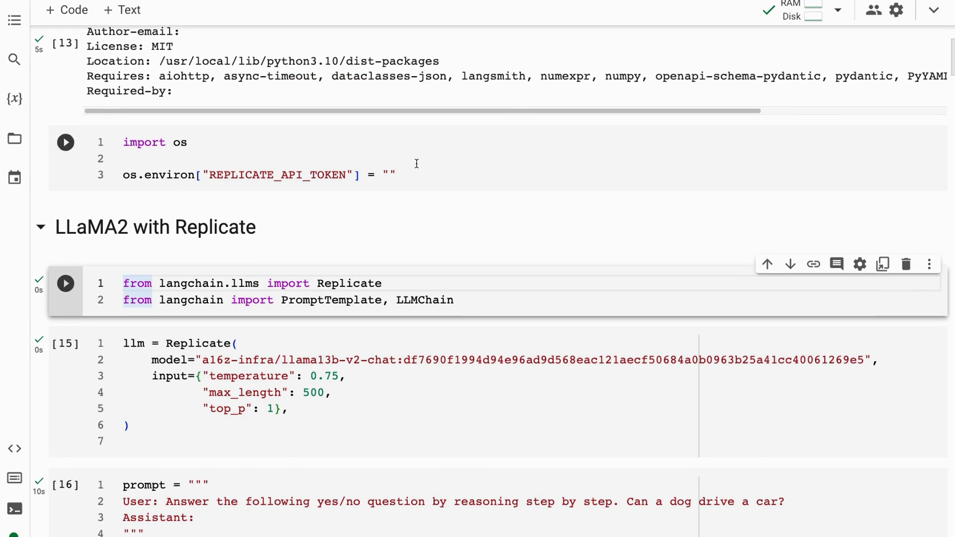
{"action": "scroll", "coordinate": [490, 268], "scroll_direction": "down", "scroll_amount": 3}
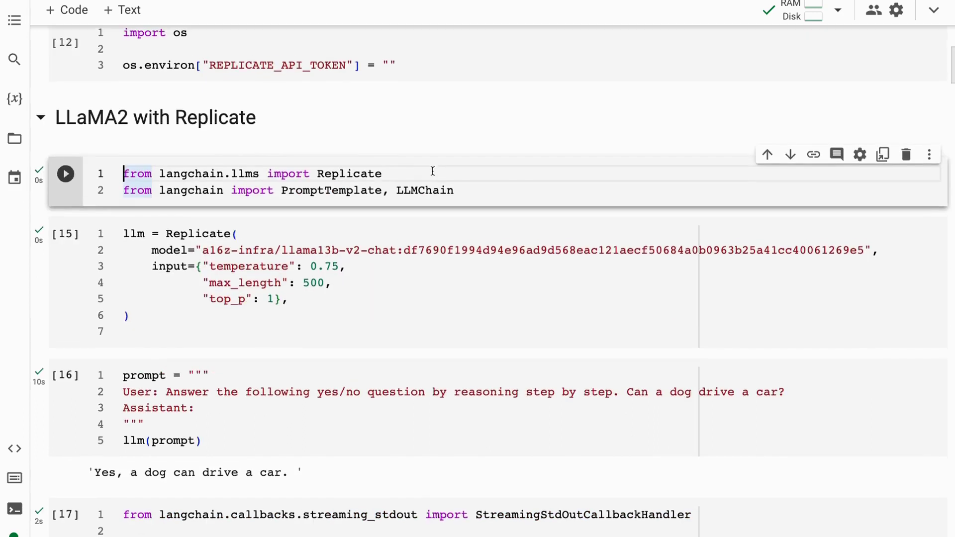
{"action": "scroll", "coordinate": [432, 171], "scroll_direction": "down", "scroll_amount": 2}
{"action": "scroll", "coordinate": [429, 171], "scroll_direction": "down", "scroll_amount": 2}
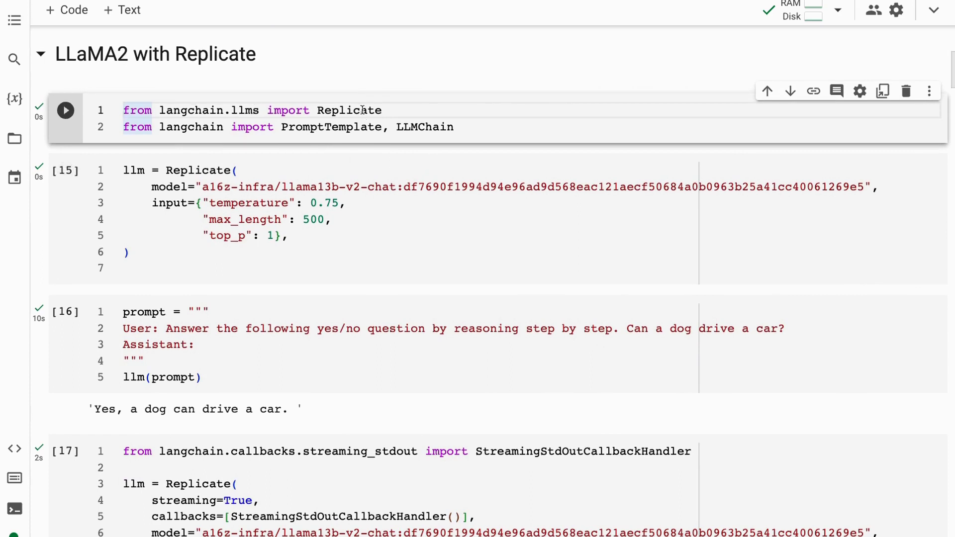
Run the Replicate/LangChain import cell, then rerun the streaming llama13b-v2-chat cell.
{"action": "key", "text": "shift+Return"}
{"action": "scroll", "coordinate": [299, 359], "scroll_direction": "down", "scroll_amount": 3}
{"action": "scroll", "coordinate": [319, 383], "scroll_direction": "down", "scroll_amount": 2}
{"action": "scroll", "coordinate": [318, 383], "scroll_direction": "down", "scroll_amount": 1}
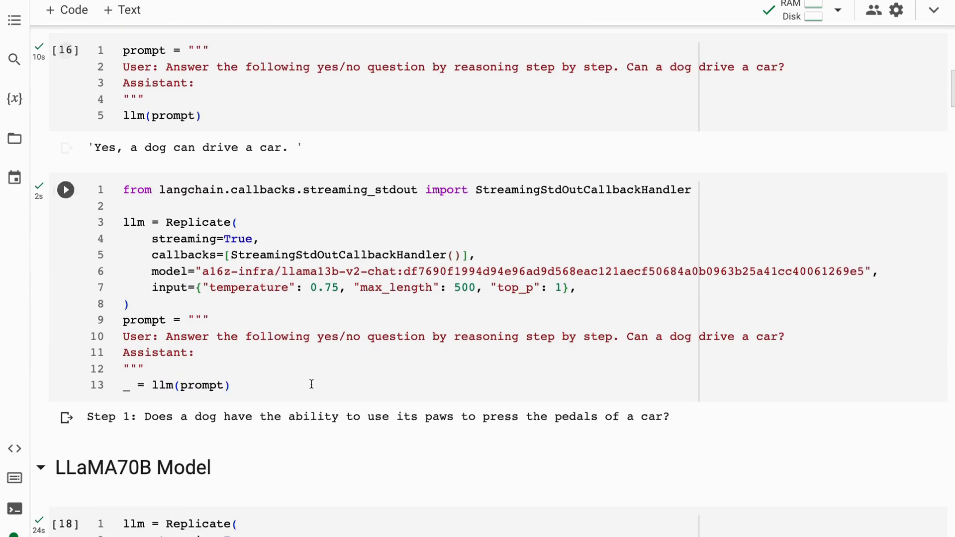
{"action": "left_click", "coordinate": [340, 219]}
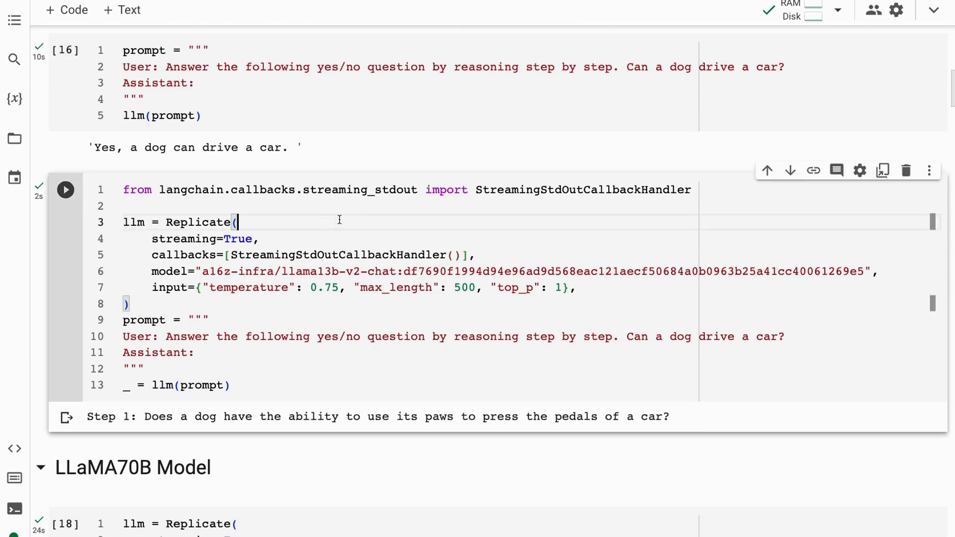
{"action": "key", "text": "shift+Return"}
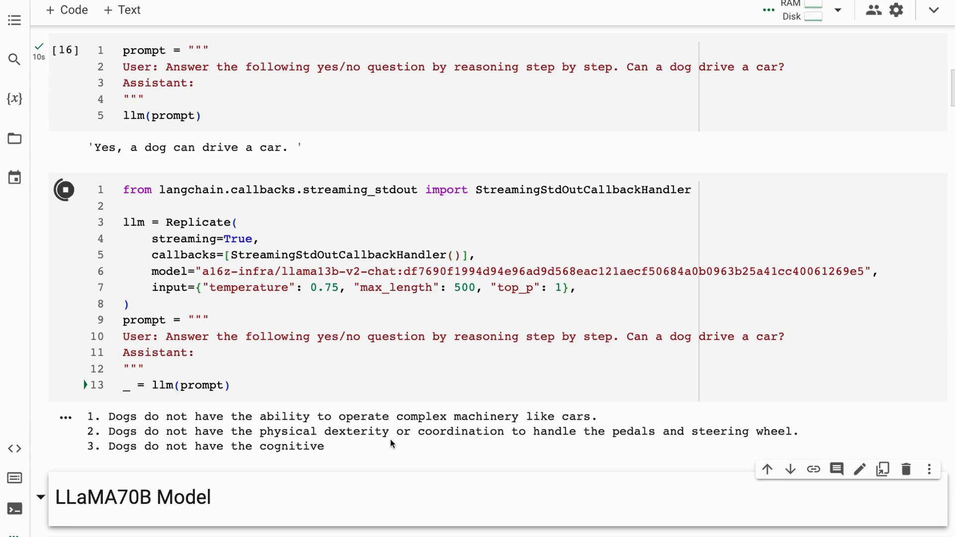
{"action": "scroll", "coordinate": [435, 435], "scroll_direction": "down", "scroll_amount": 1}
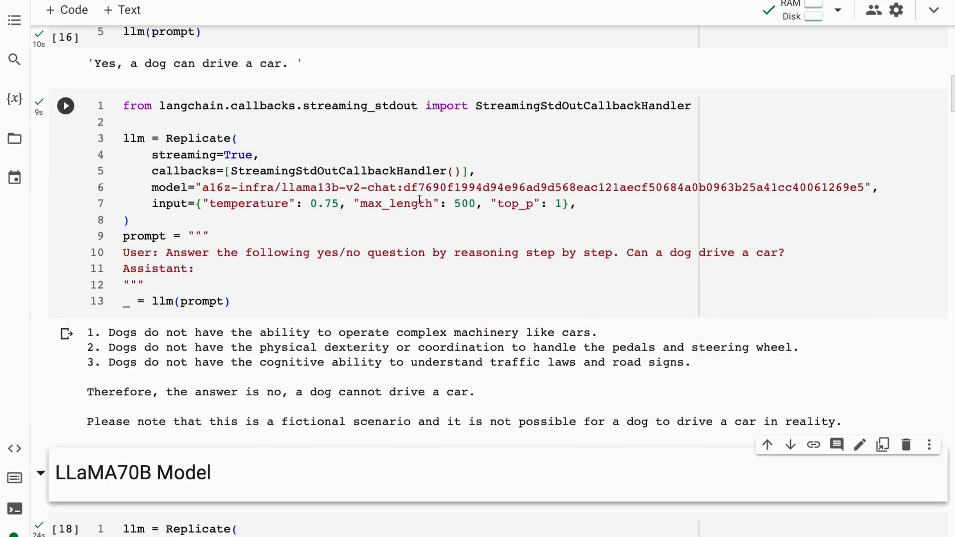
{"action": "scroll", "coordinate": [426, 214], "scroll_direction": "down", "scroll_amount": 1}
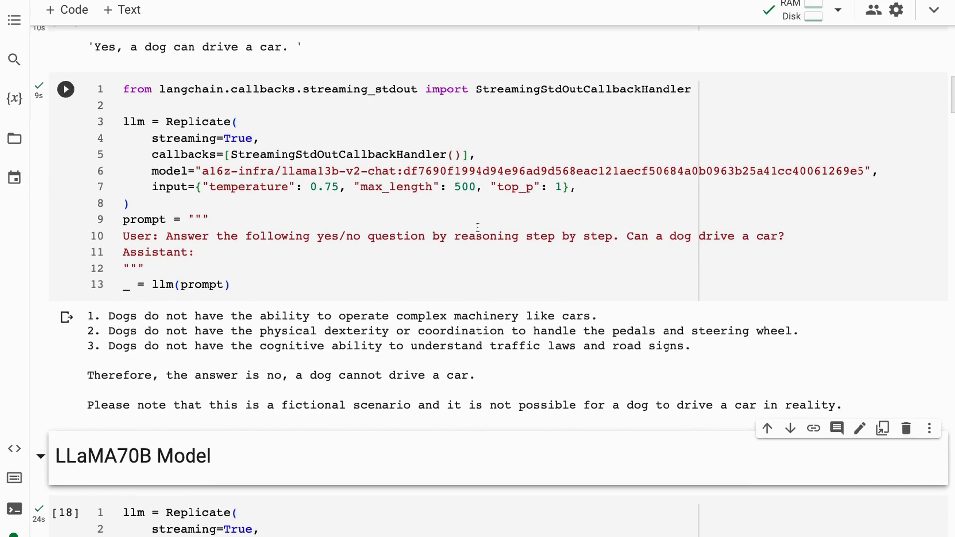
{"action": "scroll", "coordinate": [477, 228], "scroll_direction": "down", "scroll_amount": 4}
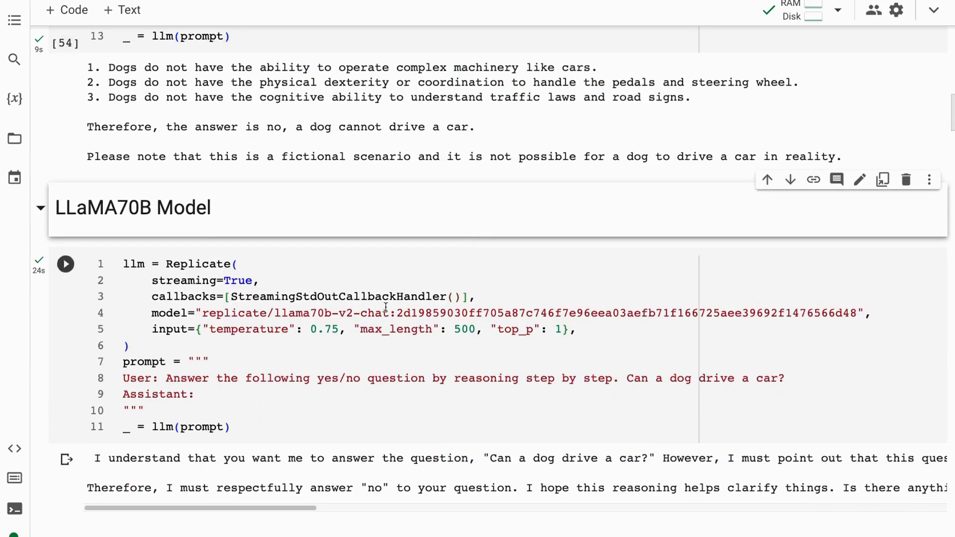
Rerun the LLaMA70B streaming cell, which finishes in 28 seconds.
{"action": "left_click", "coordinate": [363, 257]}
{"action": "key", "text": "shift+Return"}
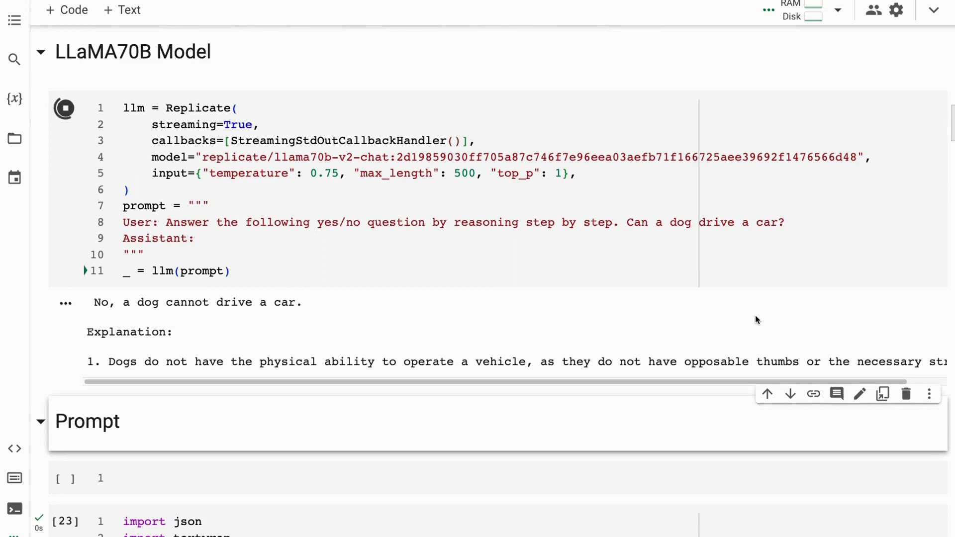
{"action": "mouse_move", "coordinate": [589, 382]}
{"action": "left_mouse_down"}
{"action": "mouse_move", "coordinate": [630, 418]}
{"action": "mouse_move", "coordinate": [474, 413]}
{"action": "left_mouse_up"}
{"action": "scroll", "coordinate": [292, 283], "scroll_direction": "down", "scroll_amount": 1}
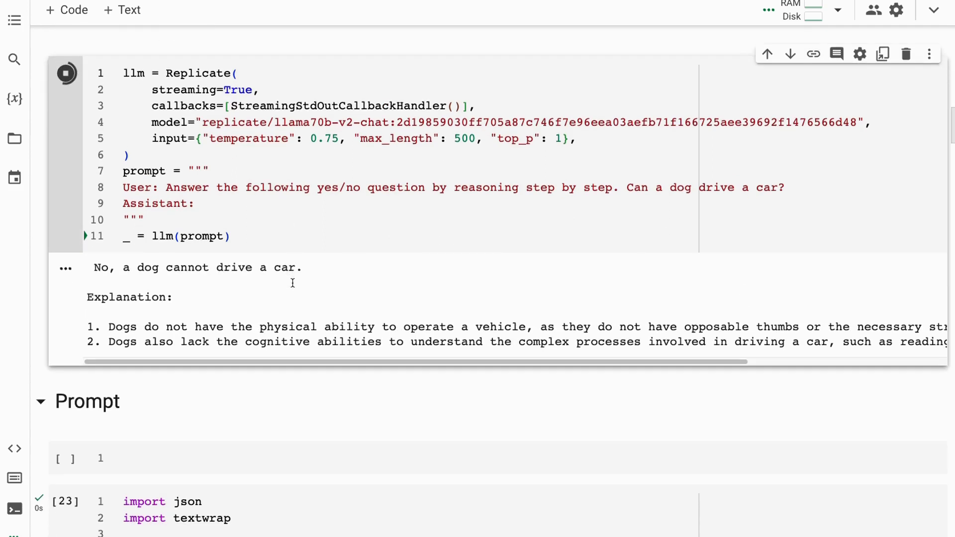
{"action": "scroll", "coordinate": [292, 283], "scroll_direction": "up", "scroll_amount": 1}
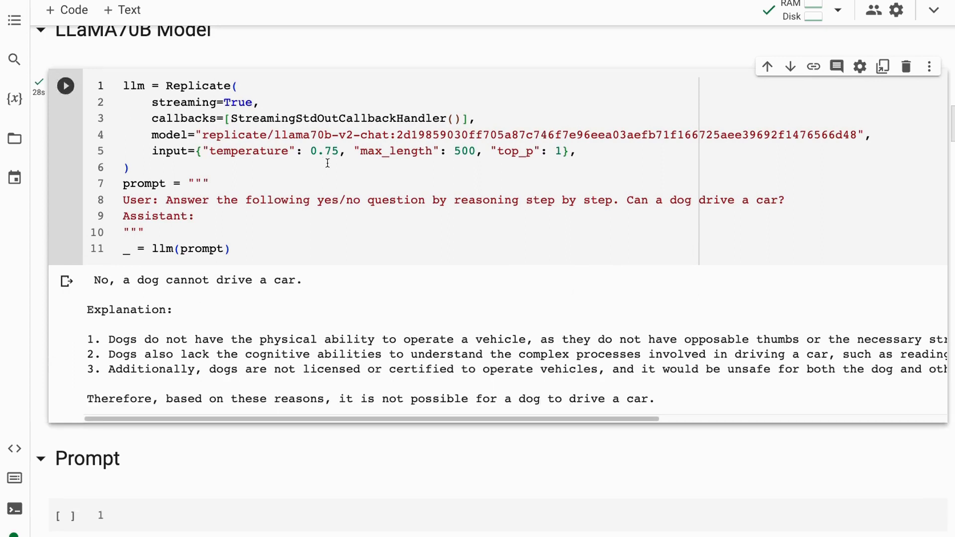
{"action": "scroll", "coordinate": [284, 275], "scroll_direction": "down", "scroll_amount": 3}
{"action": "scroll", "coordinate": [284, 275], "scroll_direction": "down", "scroll_amount": 6}
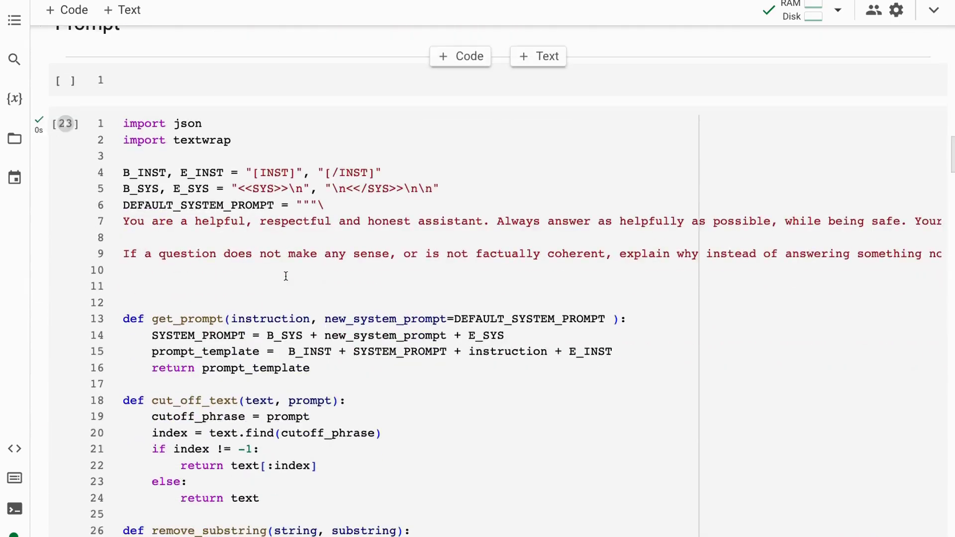
{"action": "scroll", "coordinate": [282, 277], "scroll_direction": "down", "scroll_amount": 3}
{"action": "scroll", "coordinate": [282, 277], "scroll_direction": "down", "scroll_amount": 3}
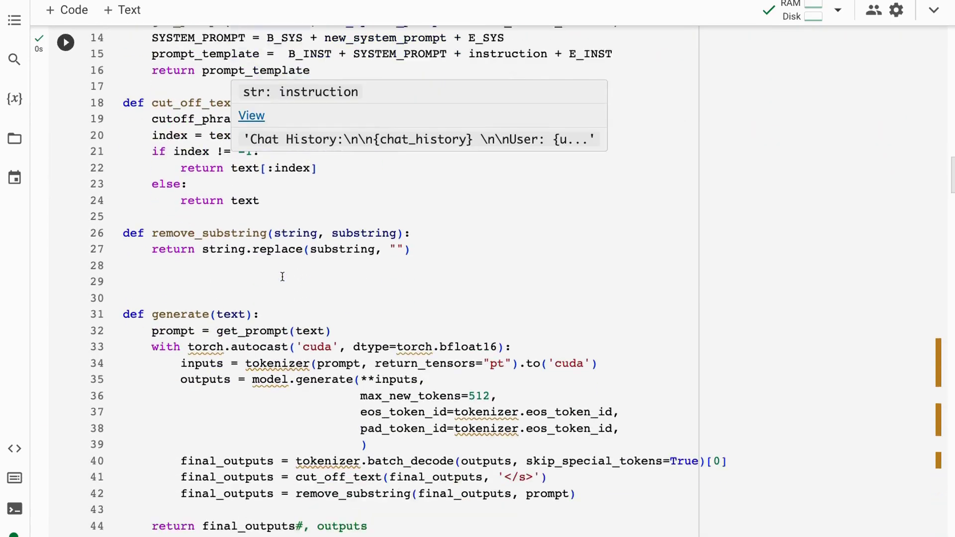
{"action": "scroll", "coordinate": [283, 274], "scroll_direction": "down", "scroll_amount": 4}
{"action": "scroll", "coordinate": [284, 275], "scroll_direction": "down", "scroll_amount": 5}
{"action": "scroll", "coordinate": [284, 275], "scroll_direction": "down", "scroll_amount": 6}
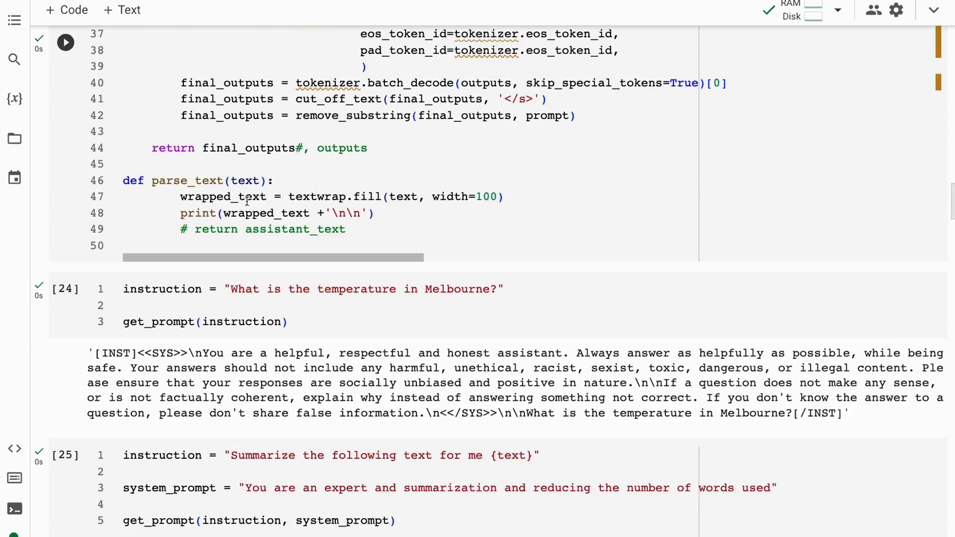
{"action": "scroll", "coordinate": [449, 284], "scroll_direction": "down", "scroll_amount": 6}
{"action": "left_click", "coordinate": [680, 296]}
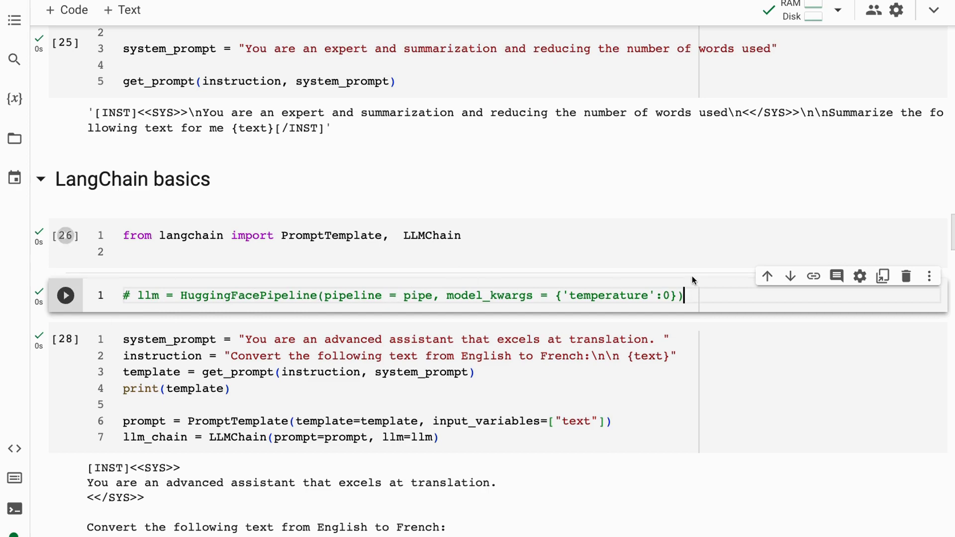
{"action": "scroll", "coordinate": [595, 331], "scroll_direction": "down", "scroll_amount": 10}
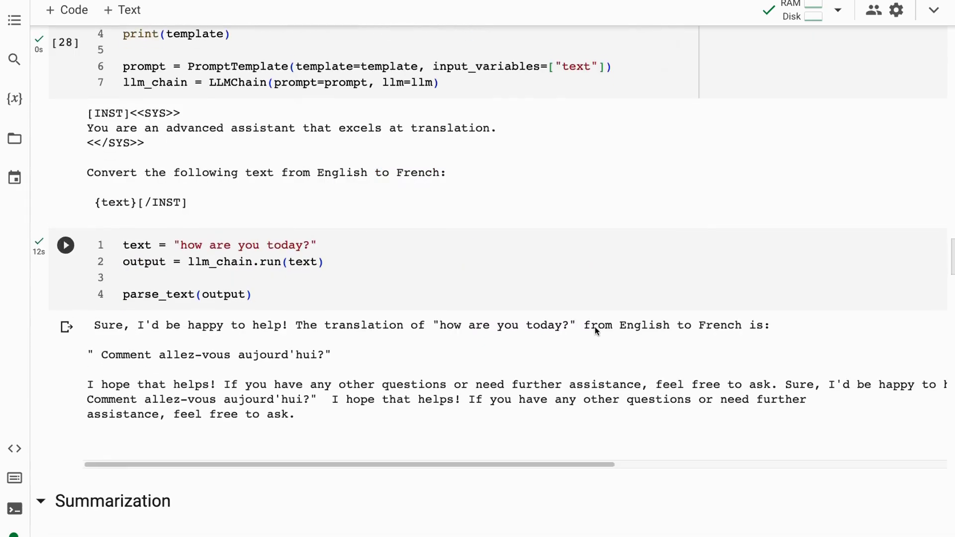
{"action": "scroll", "coordinate": [593, 327], "scroll_direction": "down", "scroll_amount": 5}
{"action": "scroll", "coordinate": [593, 327], "scroll_direction": "down", "scroll_amount": 4}
{"action": "scroll", "coordinate": [593, 329], "scroll_direction": "up", "scroll_amount": 8}
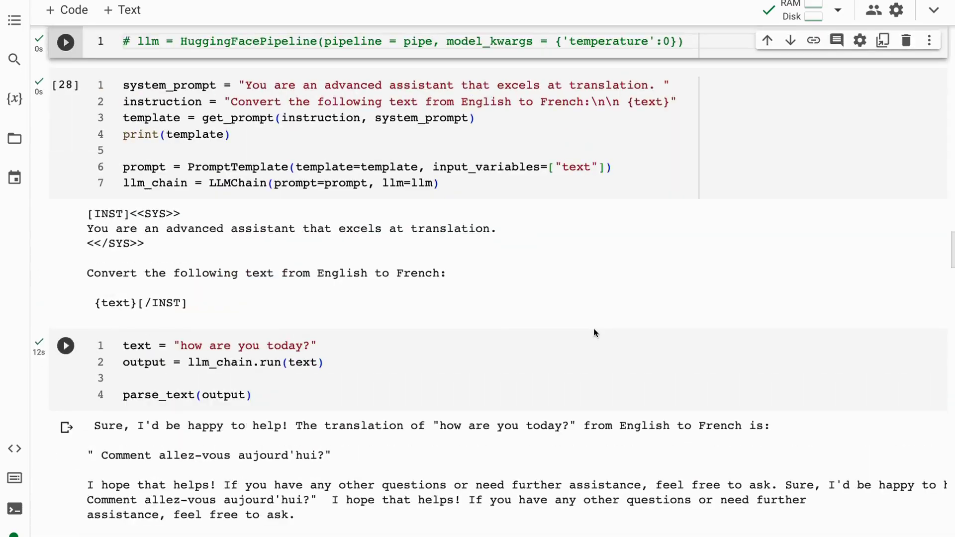
{"action": "scroll", "coordinate": [593, 328], "scroll_direction": "up", "scroll_amount": 6}
{"action": "scroll", "coordinate": [338, 224], "scroll_direction": "down", "scroll_amount": 3}
{"action": "scroll", "coordinate": [272, 300], "scroll_direction": "down", "scroll_amount": 6}
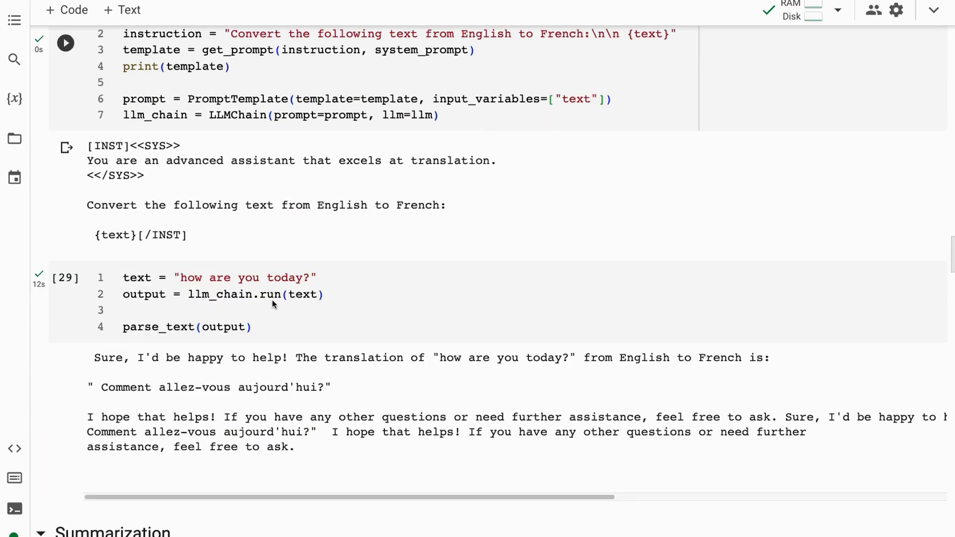
{"action": "scroll", "coordinate": [272, 300], "scroll_direction": "down", "scroll_amount": 4}
{"action": "scroll", "coordinate": [273, 300], "scroll_direction": "down", "scroll_amount": 5}
{"action": "scroll", "coordinate": [272, 300], "scroll_direction": "down", "scroll_amount": 3}
{"action": "scroll", "coordinate": [273, 302], "scroll_direction": "down", "scroll_amount": 2}
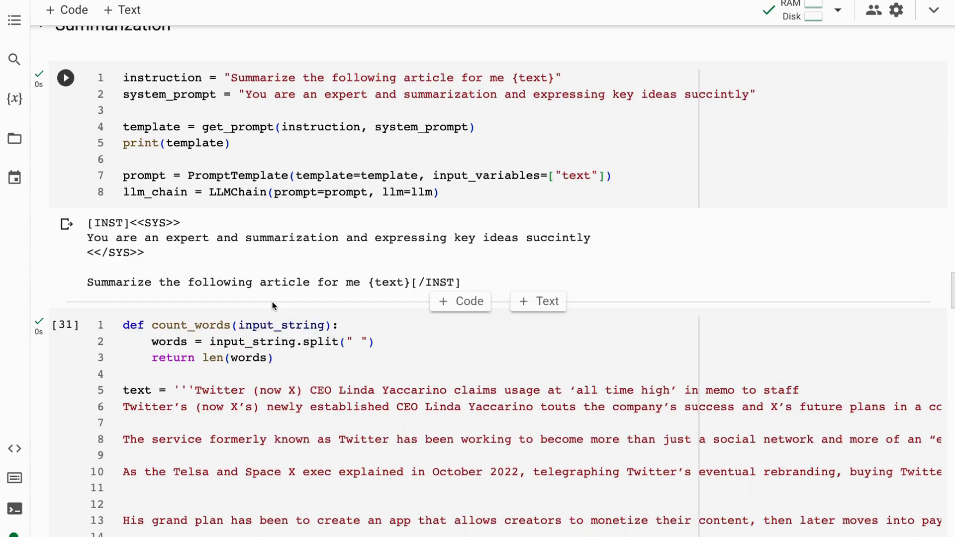
{"action": "scroll", "coordinate": [272, 302], "scroll_direction": "down", "scroll_amount": 3}
{"action": "scroll", "coordinate": [273, 301], "scroll_direction": "down", "scroll_amount": 4}
{"action": "scroll", "coordinate": [272, 301], "scroll_direction": "down", "scroll_amount": 6}
{"action": "scroll", "coordinate": [273, 301], "scroll_direction": "down", "scroll_amount": 2}
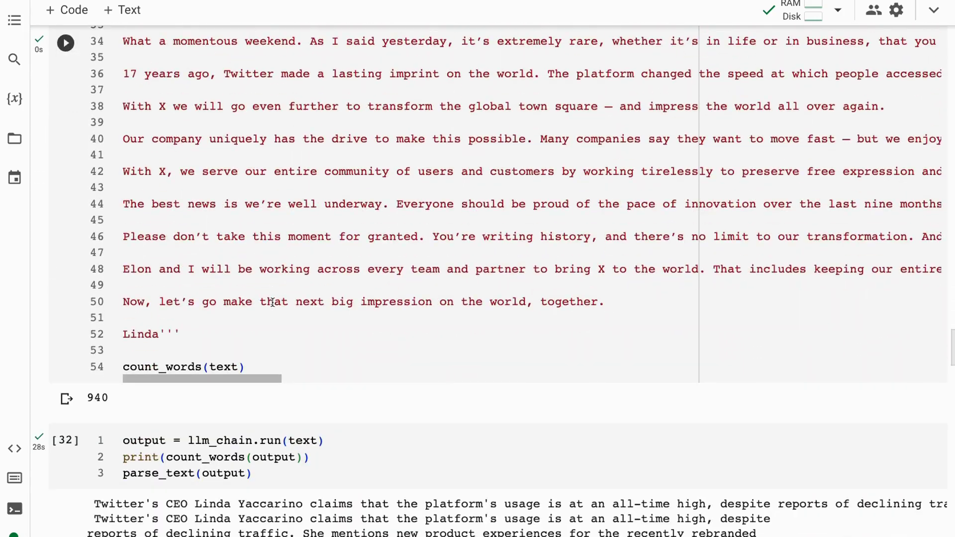
{"action": "scroll", "coordinate": [273, 302], "scroll_direction": "down", "scroll_amount": 1}
{"action": "scroll", "coordinate": [273, 301], "scroll_direction": "down", "scroll_amount": 6}
{"action": "scroll", "coordinate": [272, 302], "scroll_direction": "down", "scroll_amount": 2}
{"action": "scroll", "coordinate": [273, 302], "scroll_direction": "down", "scroll_amount": 1}
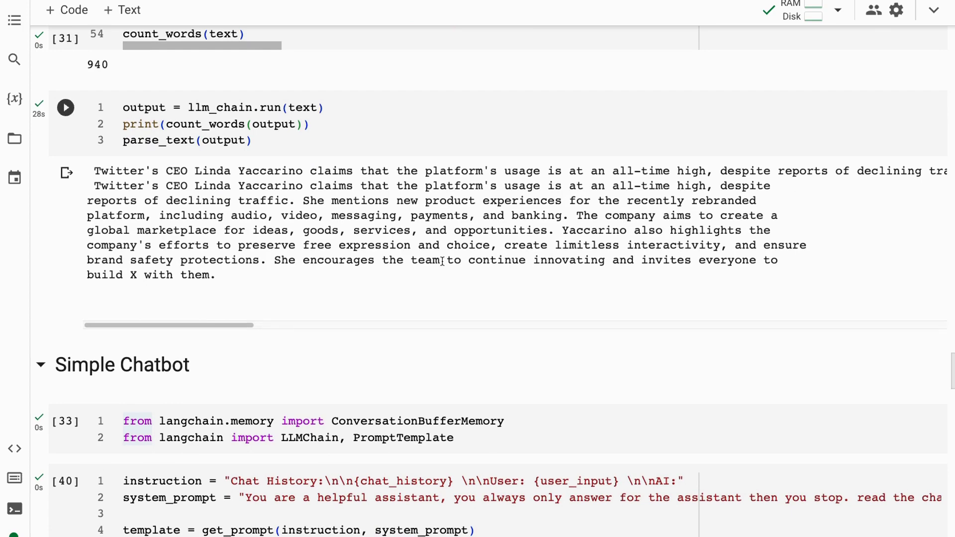
{"action": "mouse_move", "coordinate": [208, 324]}
{"action": "left_mouse_down"}
{"action": "mouse_move", "coordinate": [287, 324]}
{"action": "mouse_move", "coordinate": [131, 322]}
{"action": "left_mouse_up"}
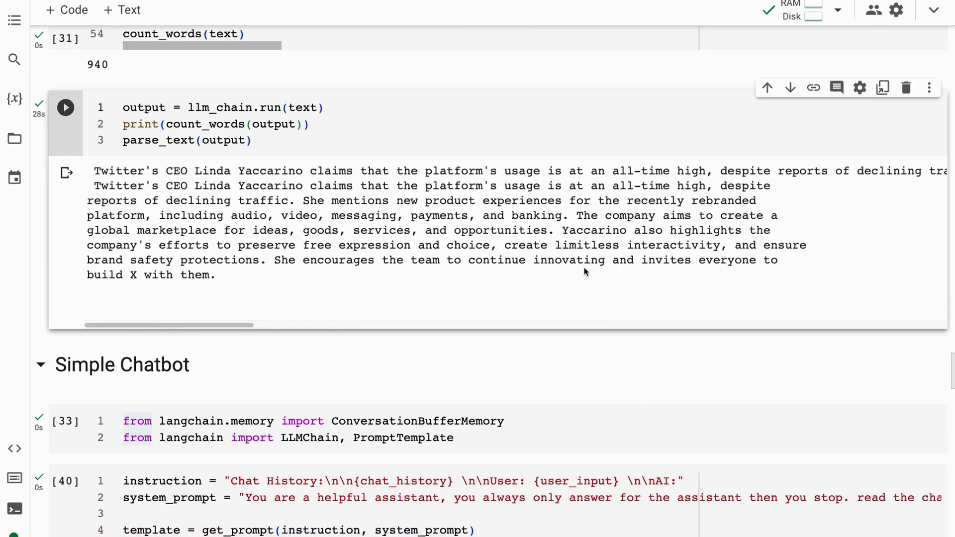
{"action": "mouse_move", "coordinate": [220, 324]}
{"action": "left_mouse_down"}
{"action": "mouse_move", "coordinate": [926, 349]}
{"action": "mouse_move", "coordinate": [172, 343]}
{"action": "left_mouse_up"}
{"action": "scroll", "coordinate": [404, 285], "scroll_direction": "down", "scroll_amount": 4}
{"action": "scroll", "coordinate": [404, 284], "scroll_direction": "down", "scroll_amount": 3}
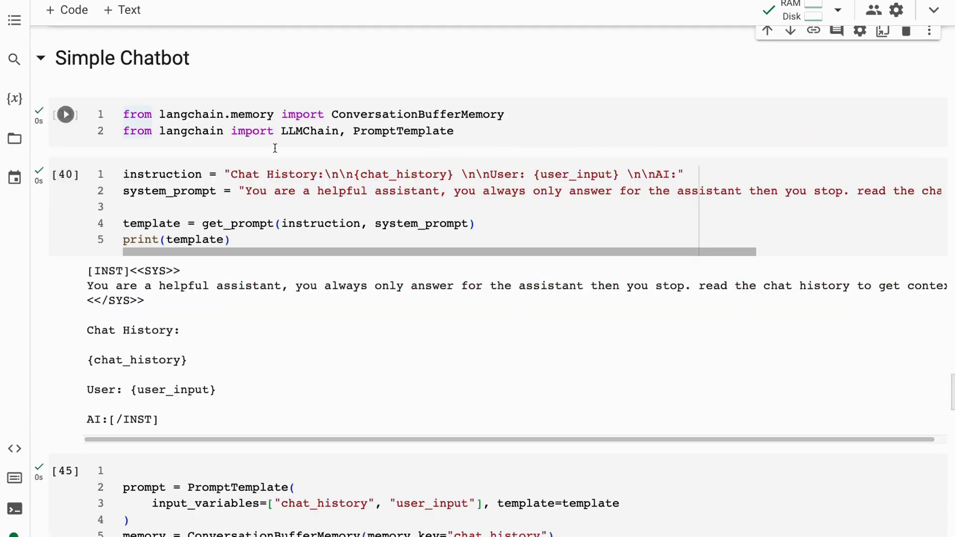
{"action": "scroll", "coordinate": [349, 296], "scroll_direction": "down", "scroll_amount": 5}
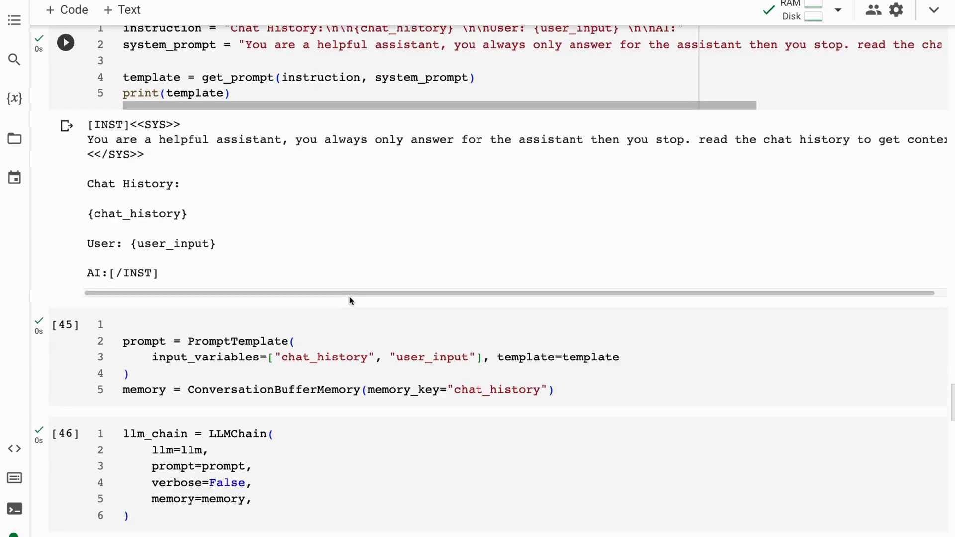
{"action": "scroll", "coordinate": [349, 296], "scroll_direction": "down", "scroll_amount": 4}
{"action": "scroll", "coordinate": [350, 297], "scroll_direction": "down", "scroll_amount": 2}
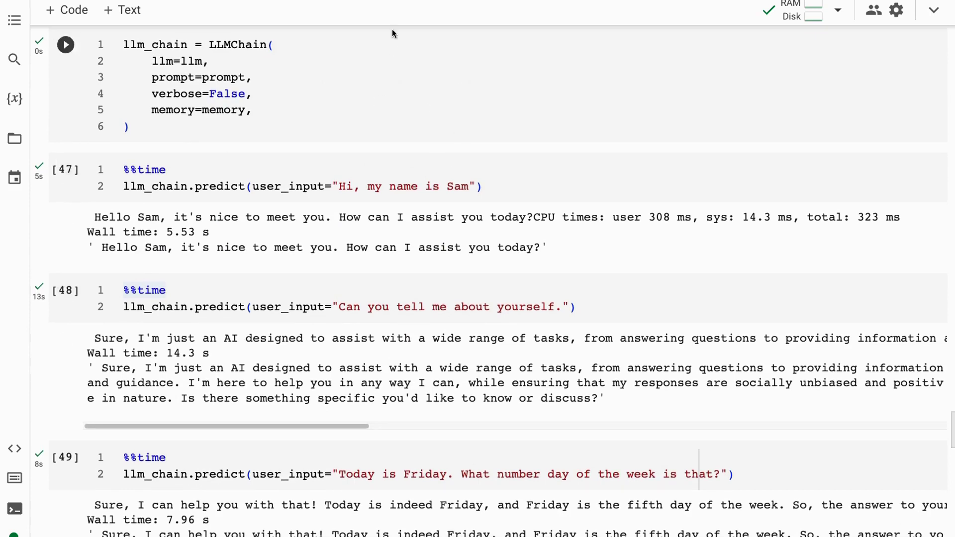
{"action": "scroll", "coordinate": [297, 182], "scroll_direction": "down", "scroll_amount": 1}
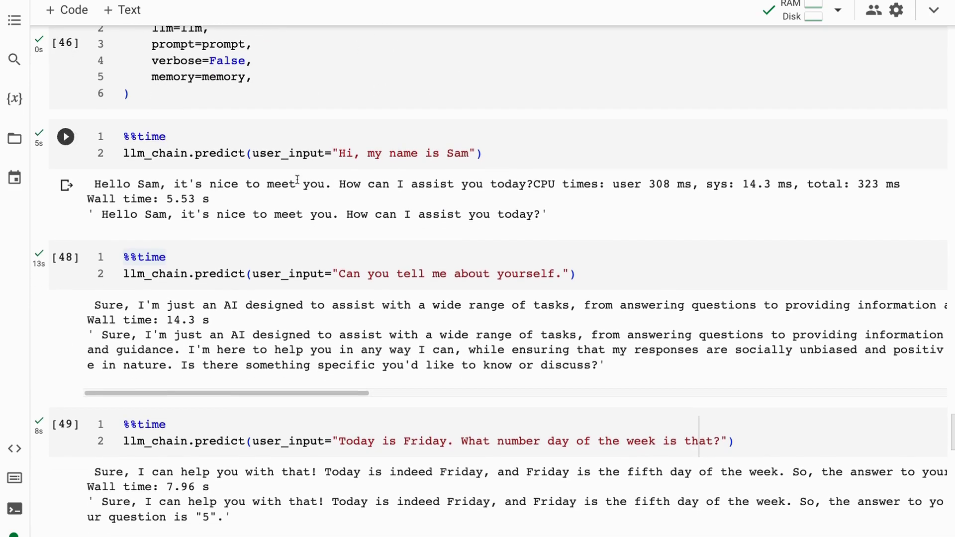
{"action": "scroll", "coordinate": [297, 181], "scroll_direction": "up", "scroll_amount": 1}
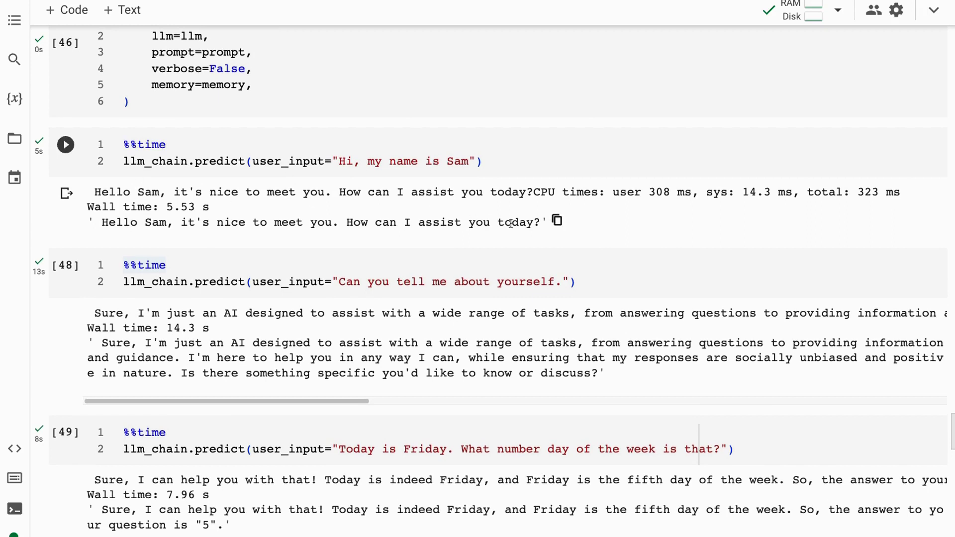
{"action": "scroll", "coordinate": [516, 211], "scroll_direction": "down", "scroll_amount": 1}
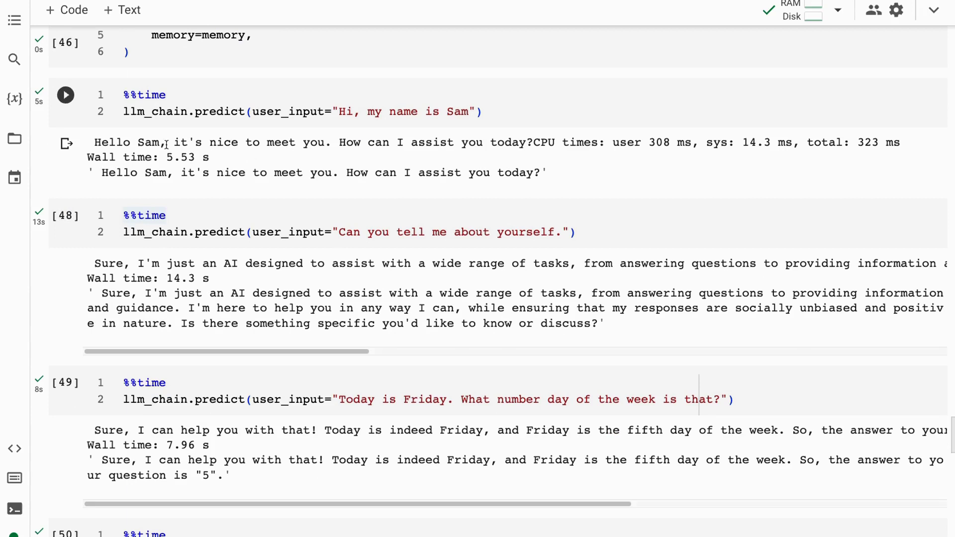
{"action": "scroll", "coordinate": [338, 186], "scroll_direction": "down", "scroll_amount": 1}
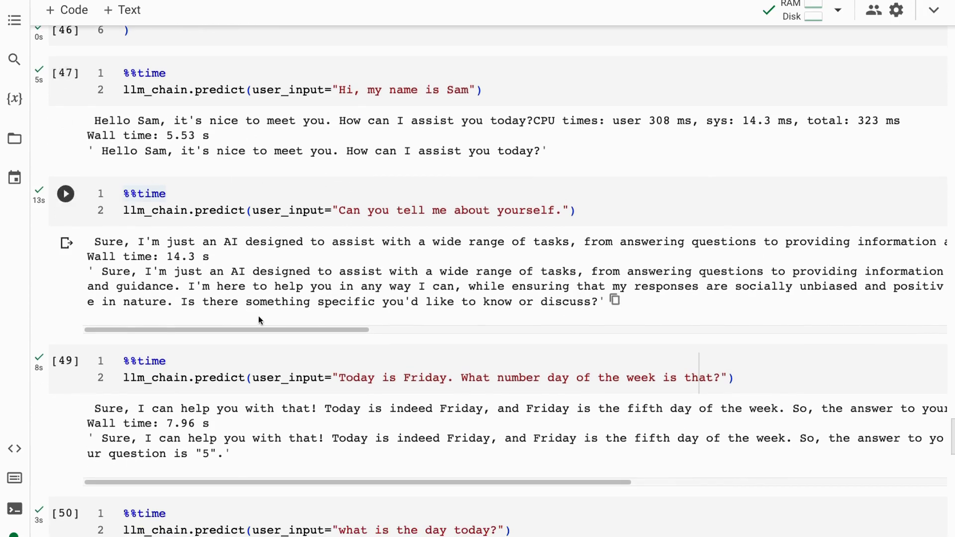
{"action": "left_click", "coordinate": [313, 329]}
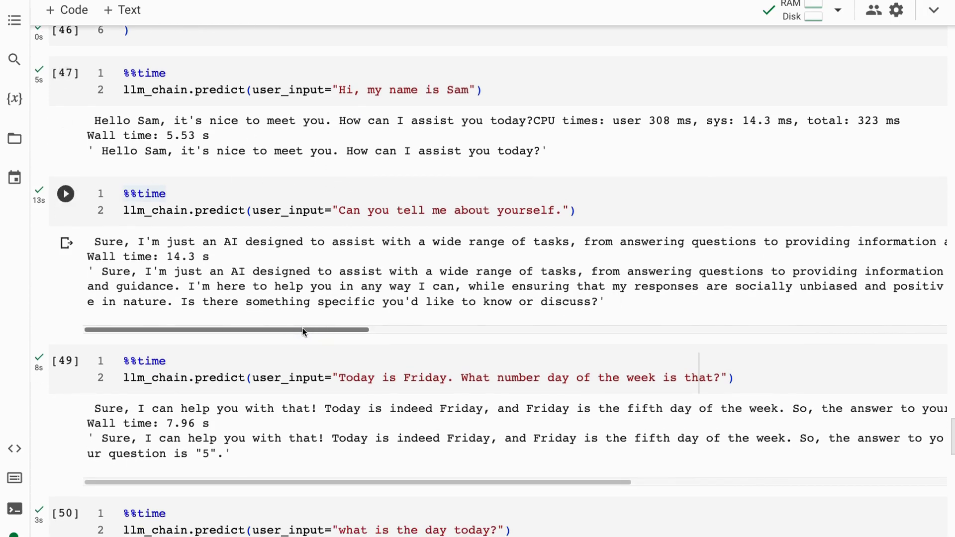
{"action": "left_click_drag", "start_coordinate": [302, 328], "coordinate": [251, 327]}
{"action": "scroll", "coordinate": [238, 258], "scroll_direction": "down", "scroll_amount": 1}
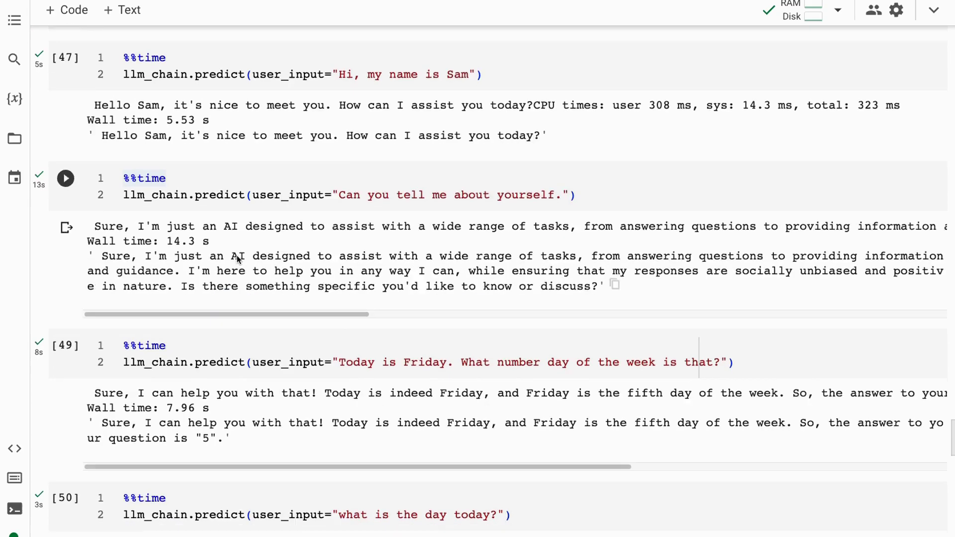
{"action": "scroll", "coordinate": [238, 258], "scroll_direction": "down", "scroll_amount": 5}
{"action": "scroll", "coordinate": [237, 258], "scroll_direction": "down", "scroll_amount": 2}
{"action": "scroll", "coordinate": [237, 258], "scroll_direction": "down", "scroll_amount": 1}
{"action": "scroll", "coordinate": [238, 258], "scroll_direction": "down", "scroll_amount": 3}
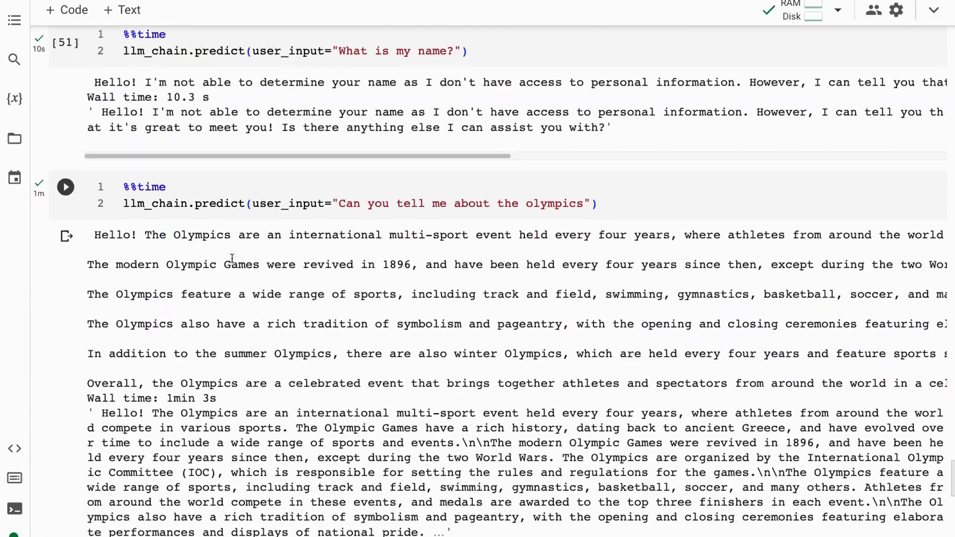
{"action": "scroll", "coordinate": [232, 258], "scroll_direction": "down", "scroll_amount": 2}
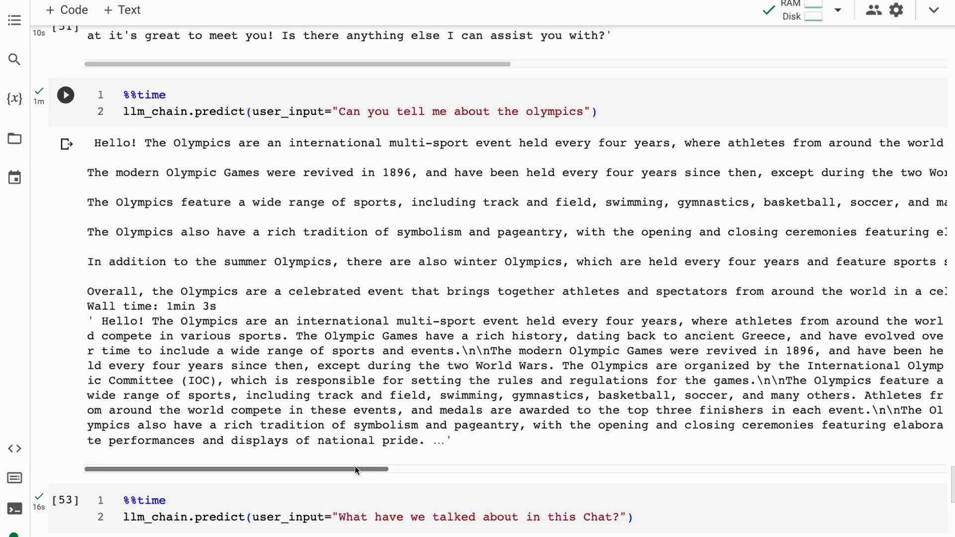
{"action": "left_click_drag", "start_coordinate": [355, 469], "coordinate": [281, 465]}
{"action": "scroll", "coordinate": [323, 463], "scroll_direction": "down", "scroll_amount": 2}
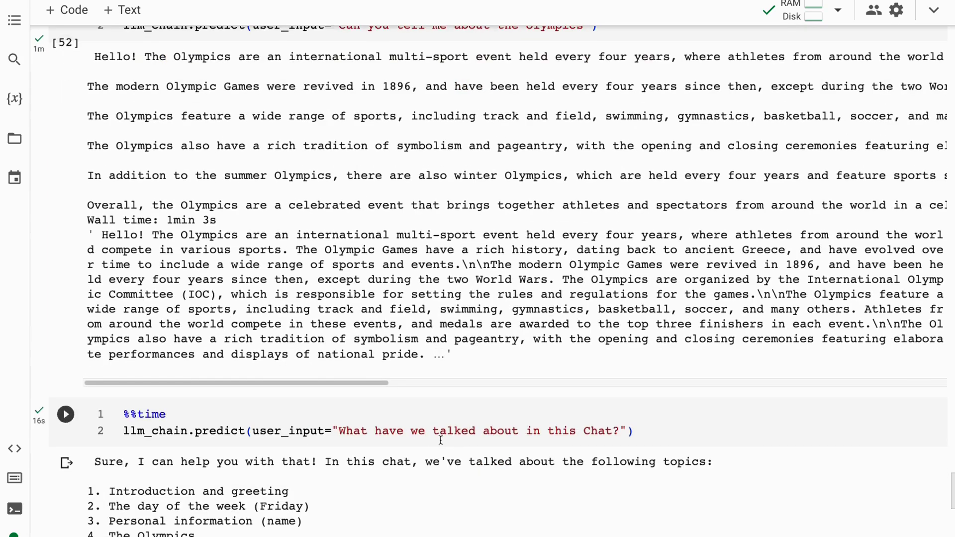
{"action": "scroll", "coordinate": [441, 440], "scroll_direction": "down", "scroll_amount": 3}
{"action": "scroll", "coordinate": [440, 441], "scroll_direction": "down", "scroll_amount": 1}
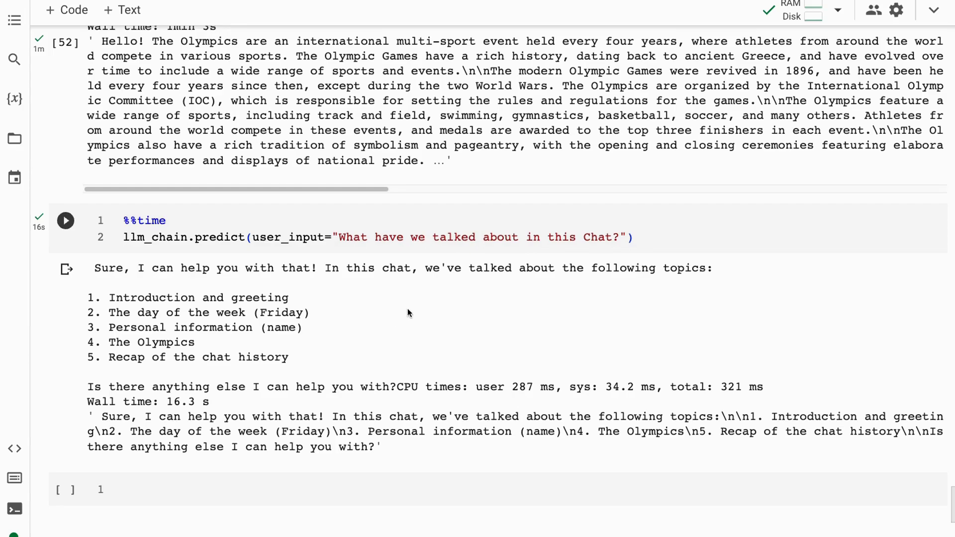
{"action": "scroll", "coordinate": [377, 328], "scroll_direction": "up", "scroll_amount": 5}
{"action": "scroll", "coordinate": [336, 328], "scroll_direction": "up", "scroll_amount": 5}
{"action": "scroll", "coordinate": [295, 340], "scroll_direction": "up", "scroll_amount": 5}
{"action": "scroll", "coordinate": [295, 343], "scroll_direction": "up", "scroll_amount": 5}
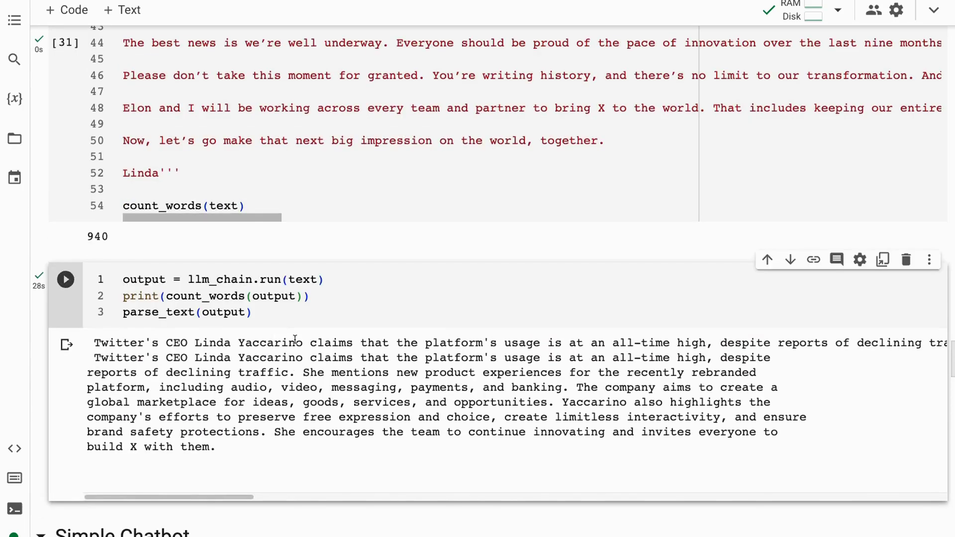
{"action": "scroll", "coordinate": [294, 343], "scroll_direction": "up", "scroll_amount": 5}
{"action": "scroll", "coordinate": [295, 343], "scroll_direction": "up", "scroll_amount": 5}
{"action": "scroll", "coordinate": [295, 343], "scroll_direction": "up", "scroll_amount": 3}
{"action": "scroll", "coordinate": [296, 339], "scroll_direction": "up", "scroll_amount": 5}
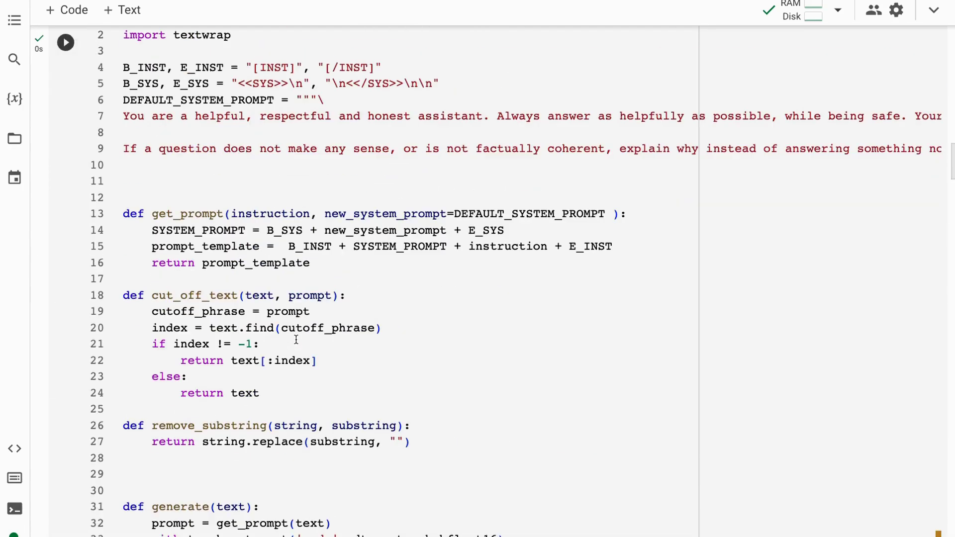
{"action": "scroll", "coordinate": [296, 339], "scroll_direction": "up", "scroll_amount": 5}
{"action": "scroll", "coordinate": [295, 340], "scroll_direction": "up", "scroll_amount": 5}
{"action": "scroll", "coordinate": [296, 339], "scroll_direction": "up", "scroll_amount": 2}
{"action": "scroll", "coordinate": [296, 340], "scroll_direction": "down", "scroll_amount": 5}
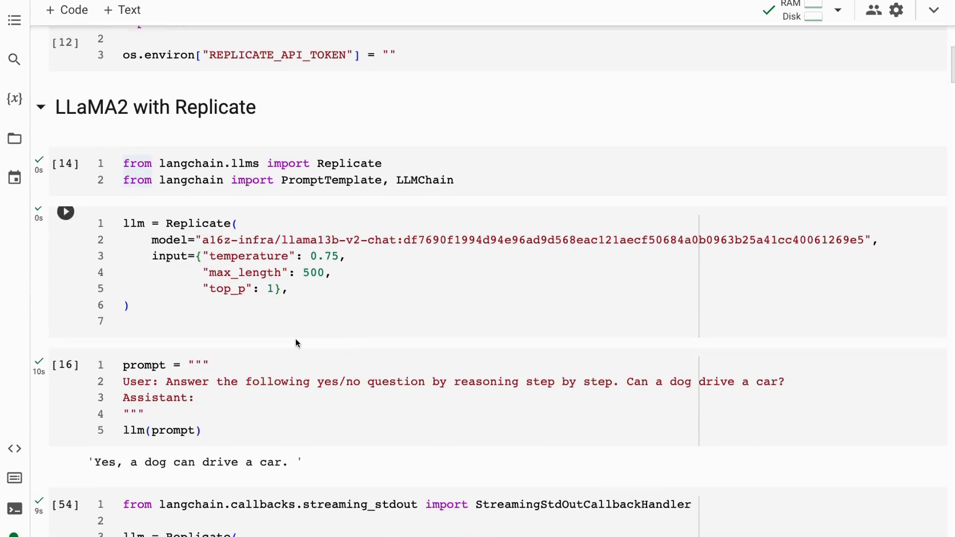
{"action": "scroll", "coordinate": [295, 340], "scroll_direction": "down", "scroll_amount": 1}
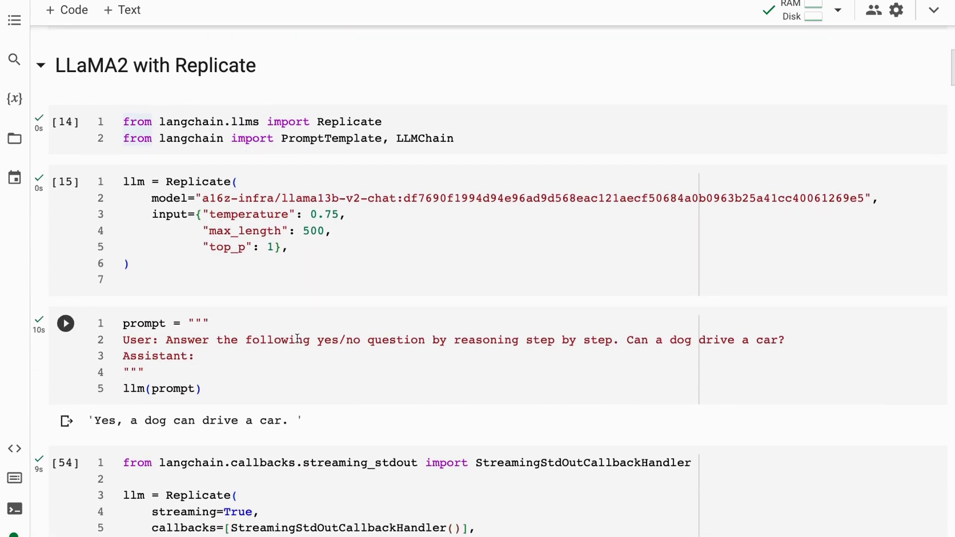